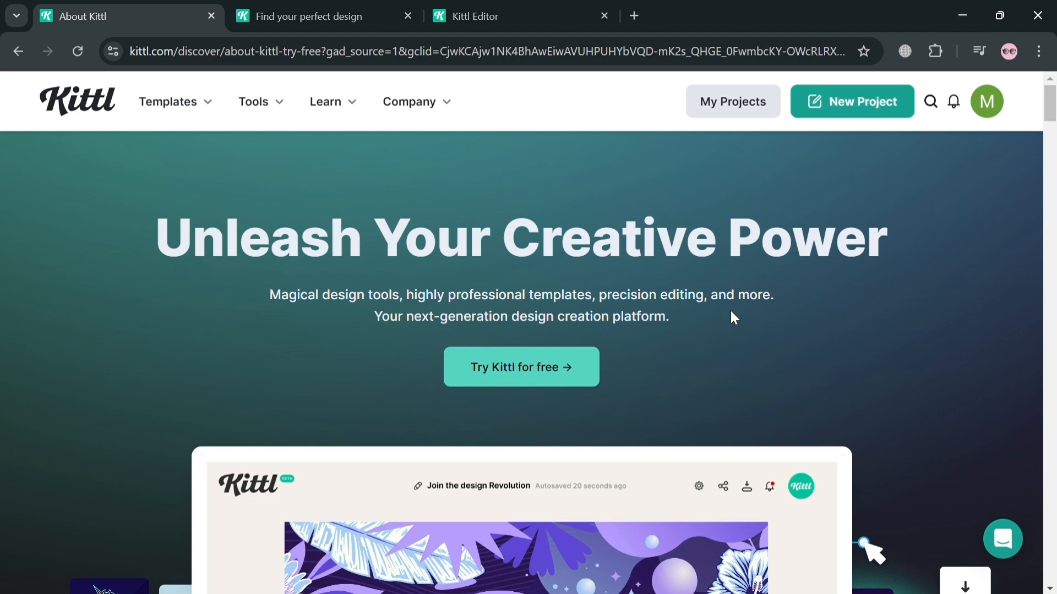
- Examine the About Kittl page's feature, template and tutorial sections and the site's main navigation categories
scroll(572, 306, "down", 10)
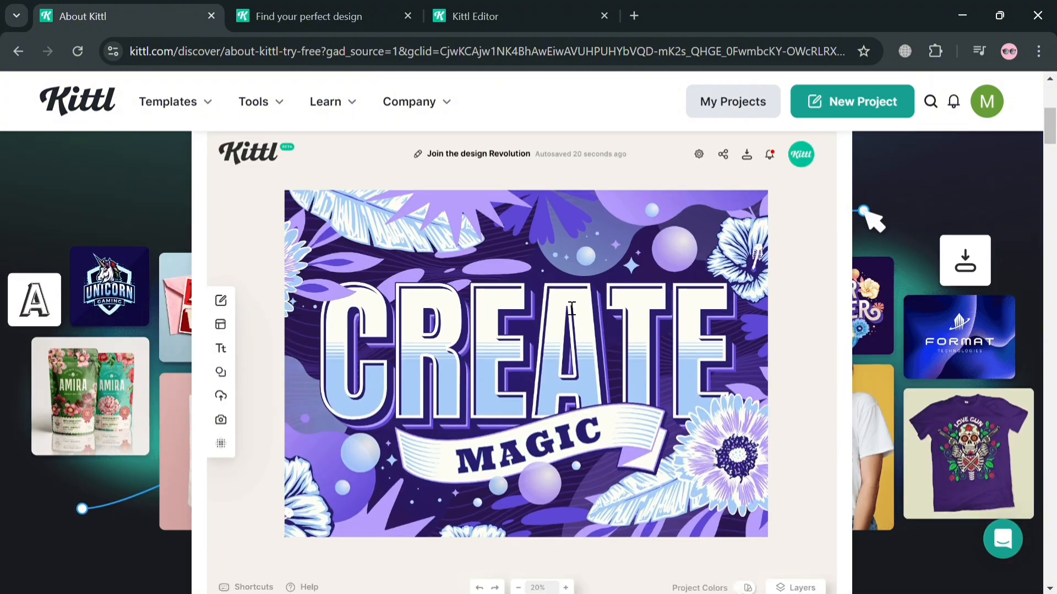
scroll(564, 303, "down", 8)
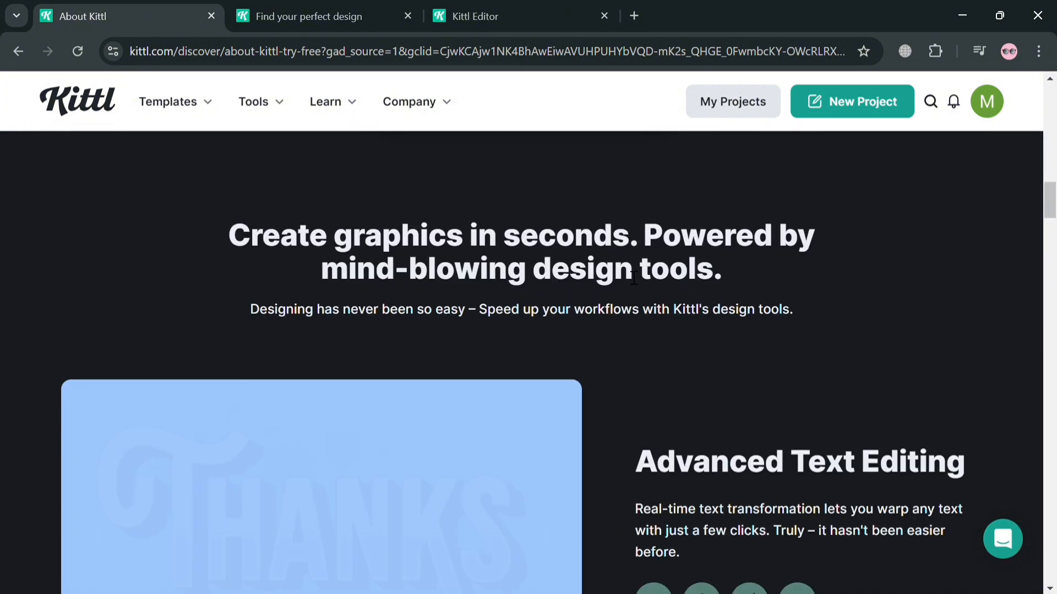
scroll(617, 291, "down", 3)
scroll(611, 300, "down", 15)
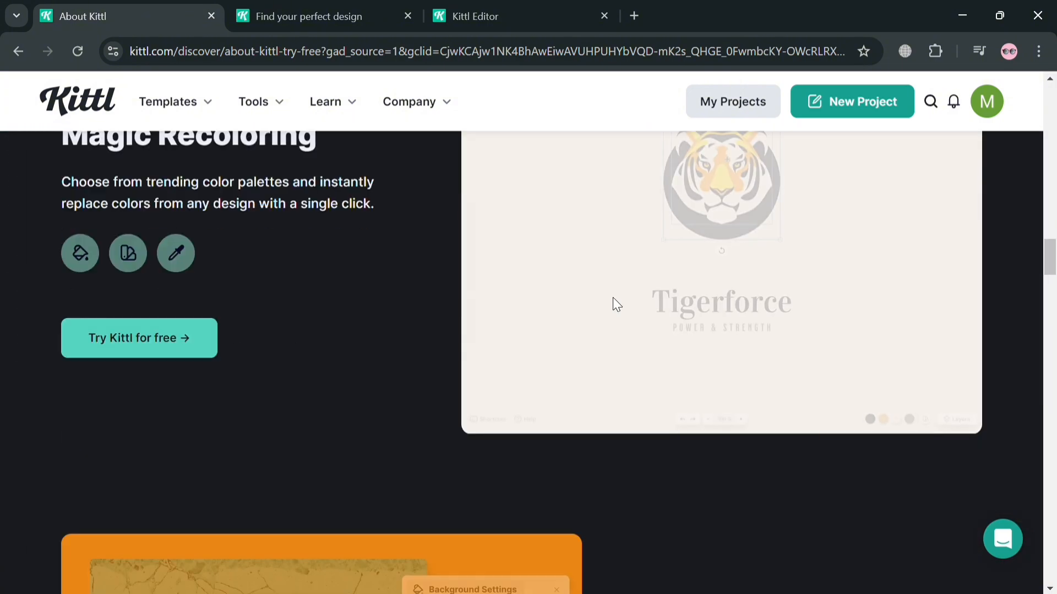
scroll(444, 347, "down", 20)
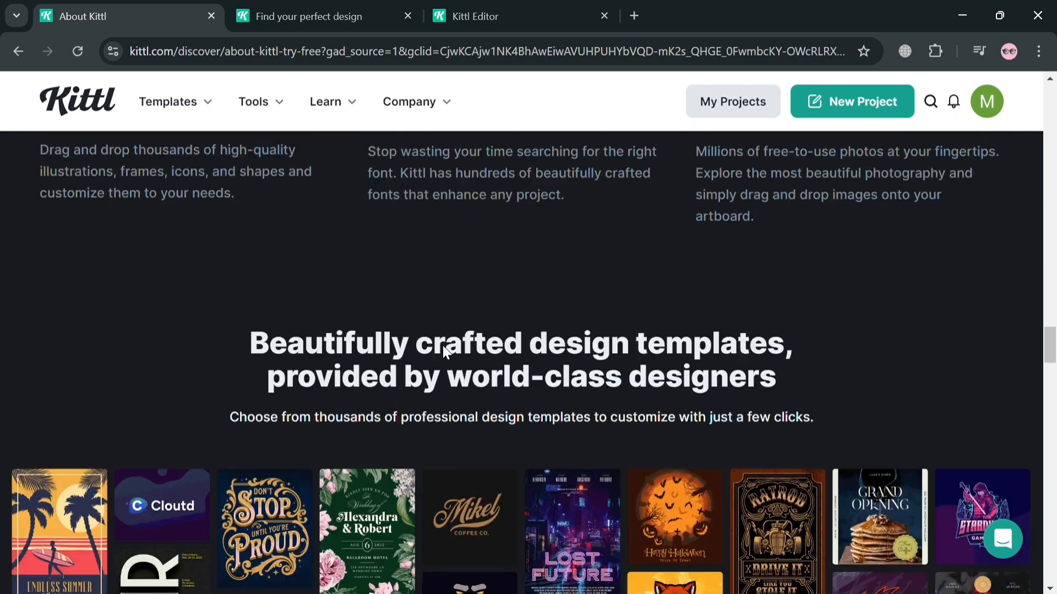
scroll(444, 342, "down", 10)
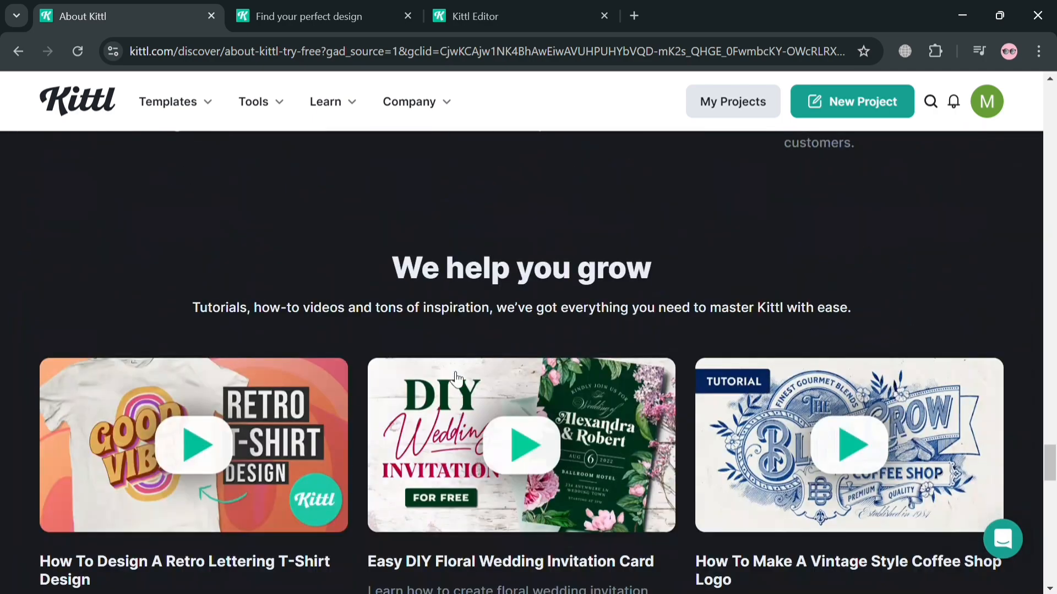
scroll(459, 386, "up", 7)
scroll(459, 387, "up", 3)
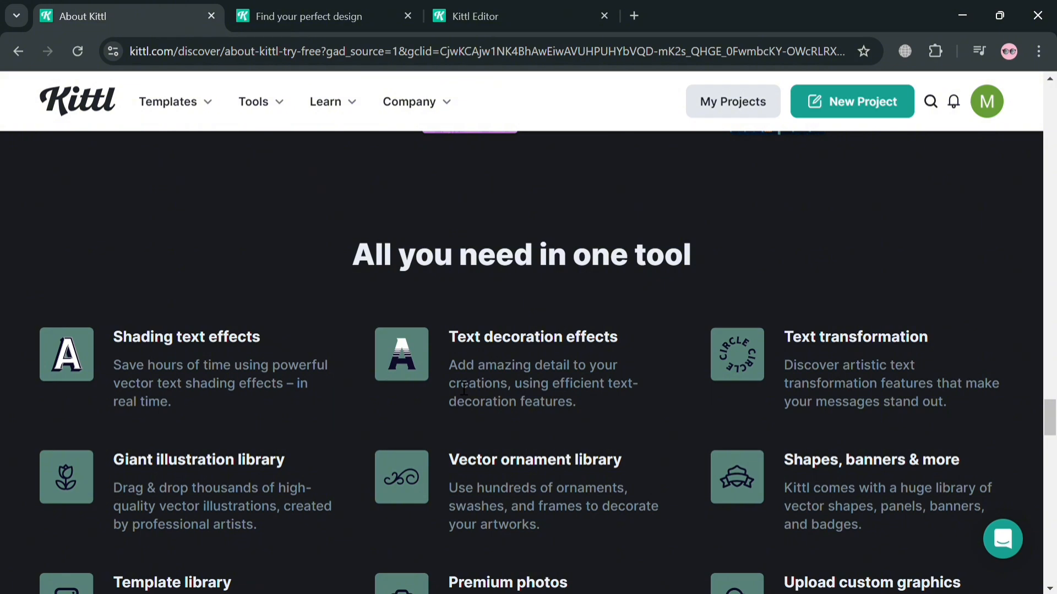
scroll(446, 434, "down", 12)
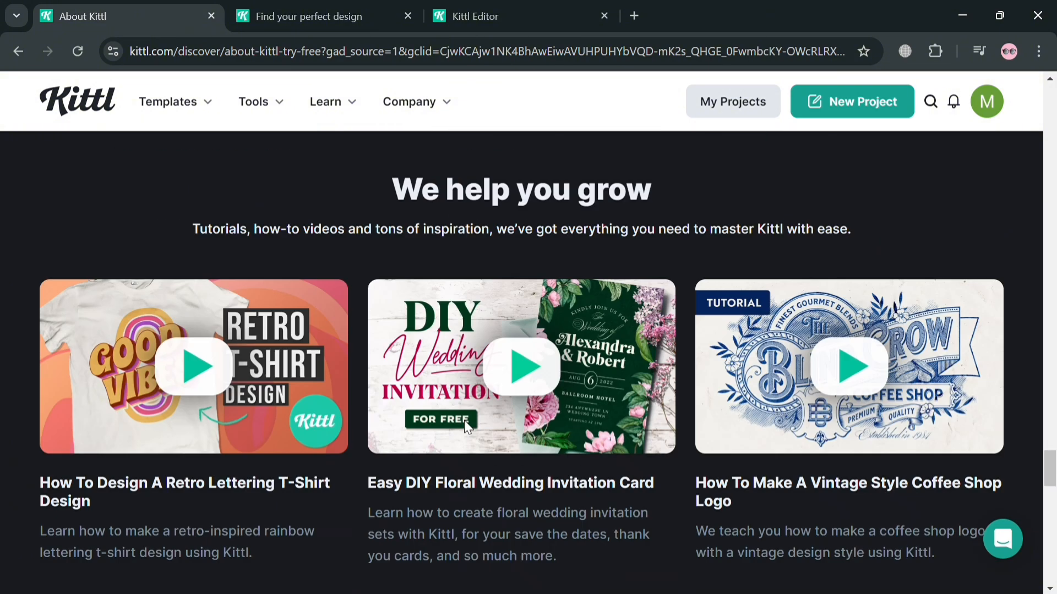
scroll(470, 428, "down", 15)
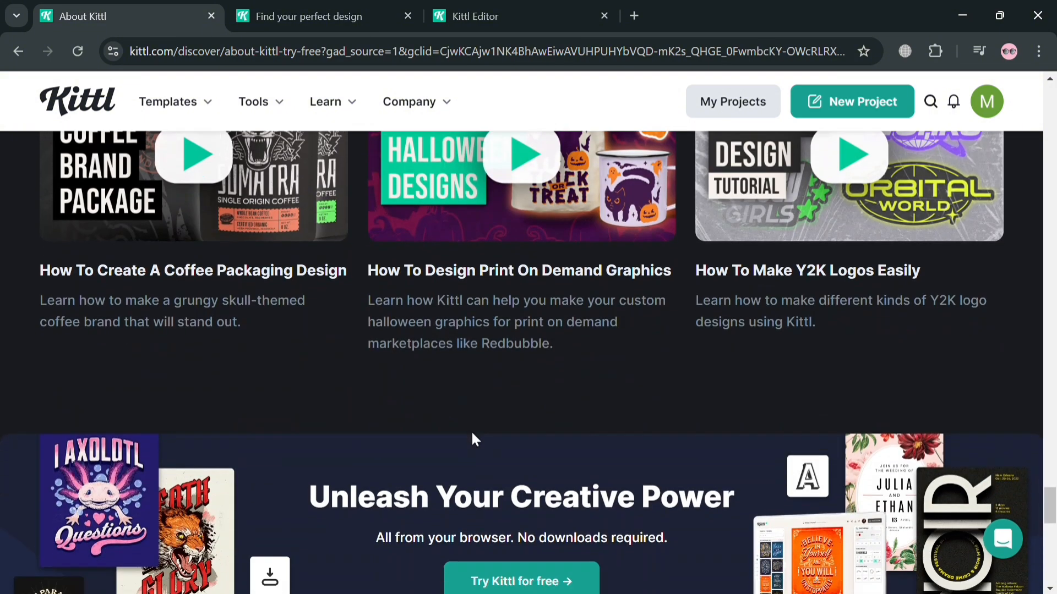
scroll(484, 451, "up", 15)
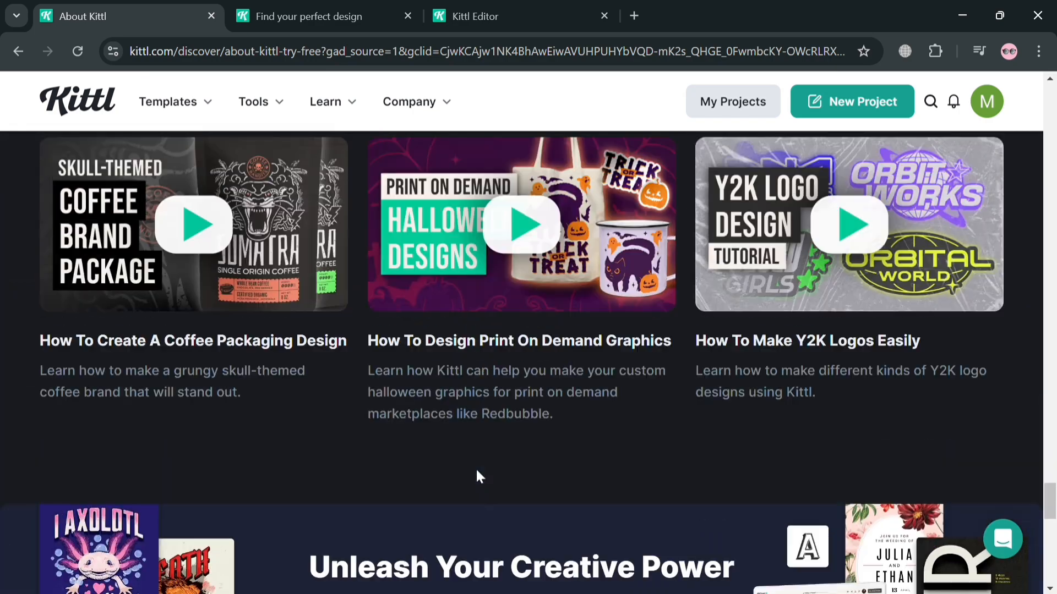
scroll(512, 430, "up", 15)
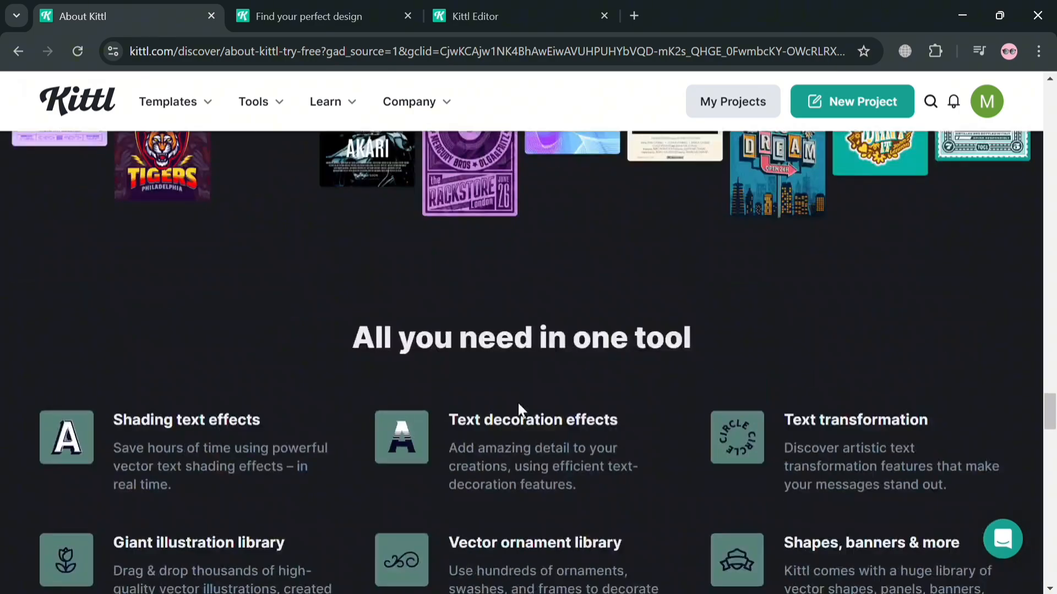
scroll(517, 412, "down", 15)
scroll(539, 390, "up", 5)
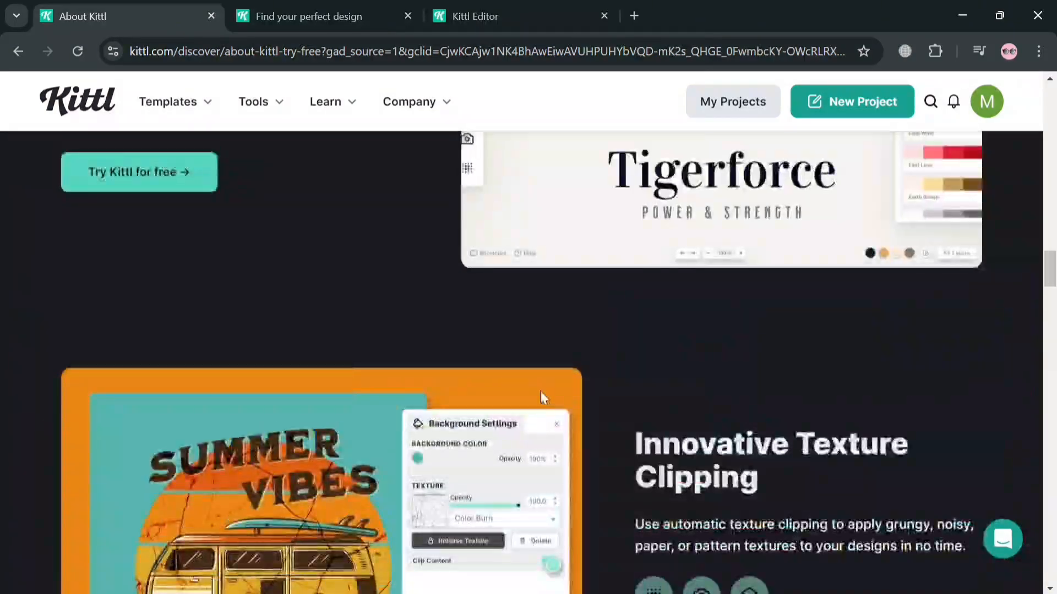
scroll(543, 386, "up", 10)
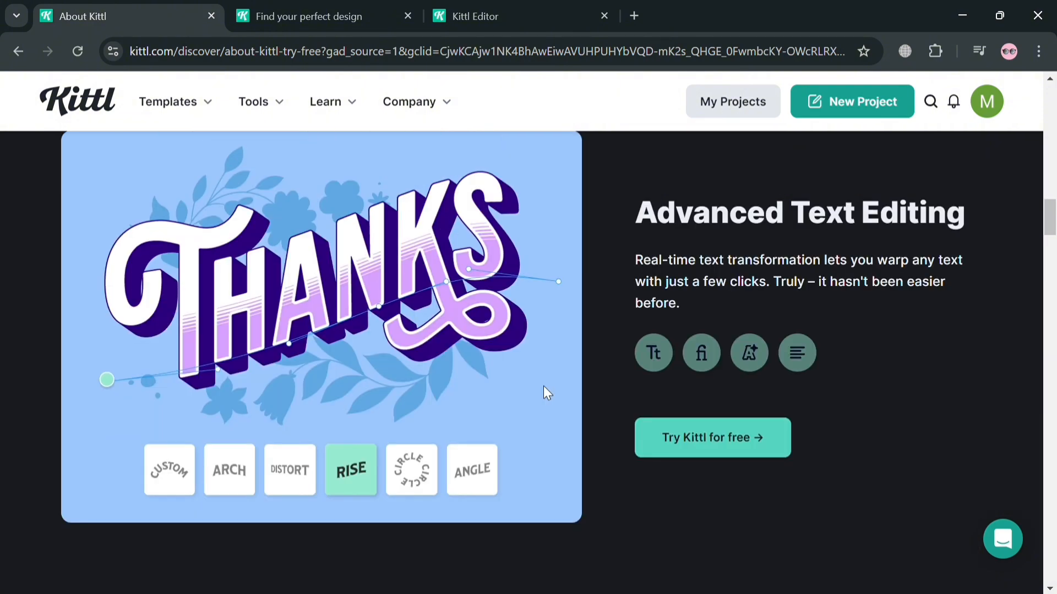
scroll(545, 387, "up", 15)
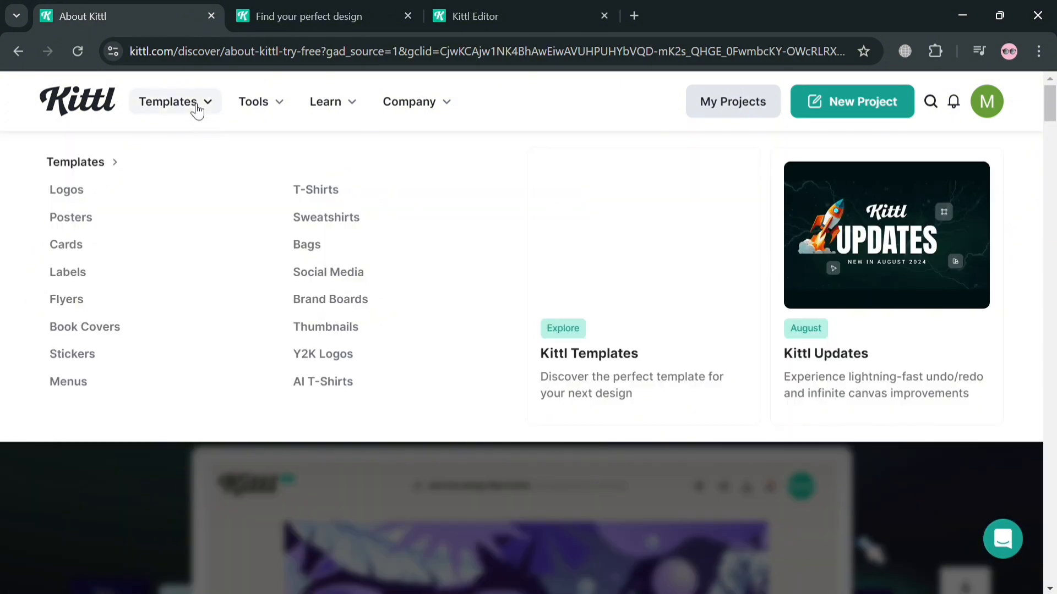
mouse_move(242, 116)
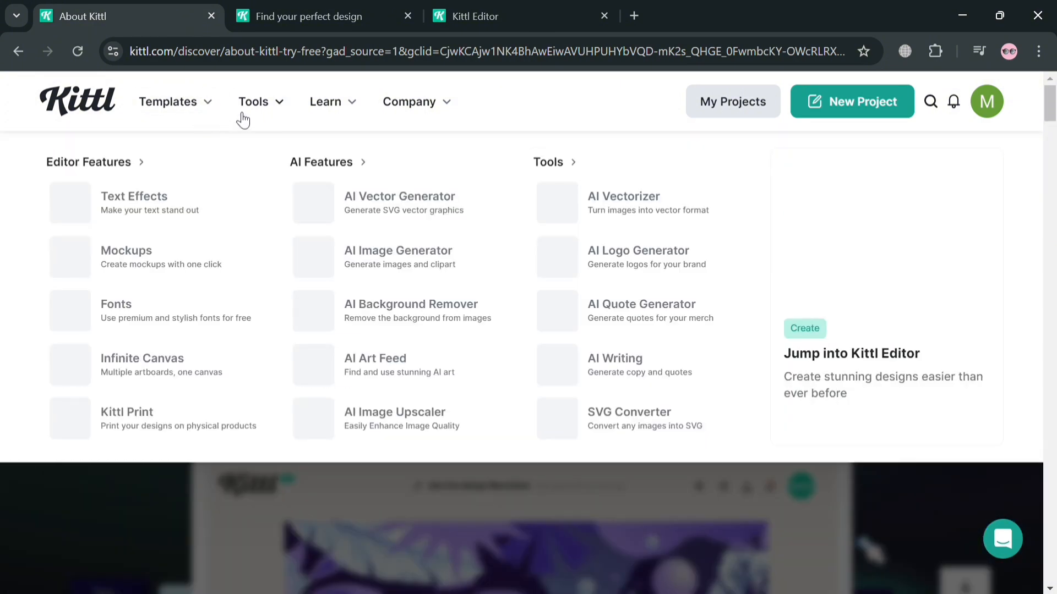
mouse_move(349, 118)
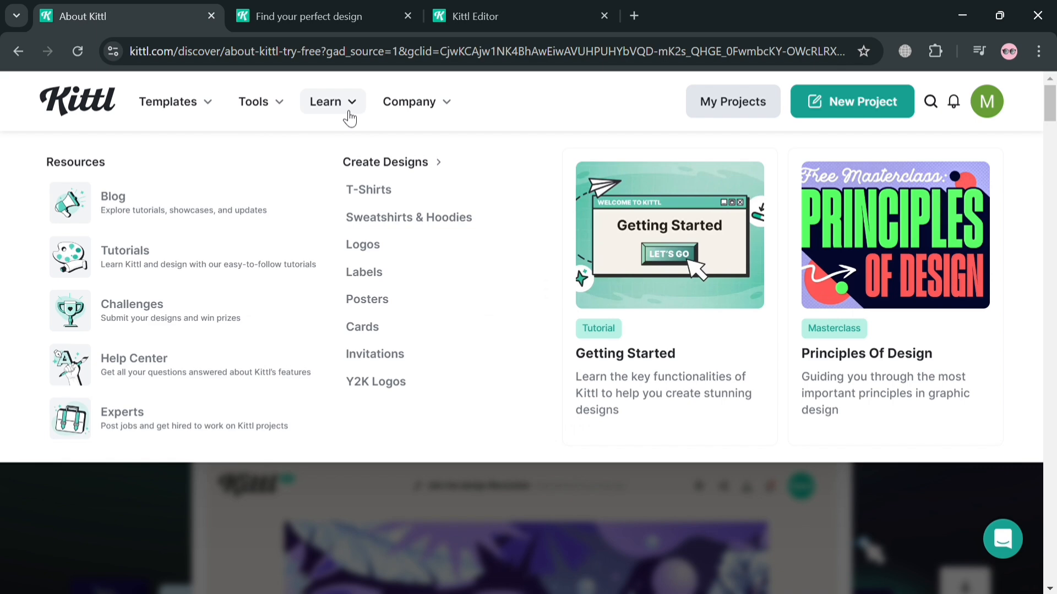
mouse_move(425, 116)
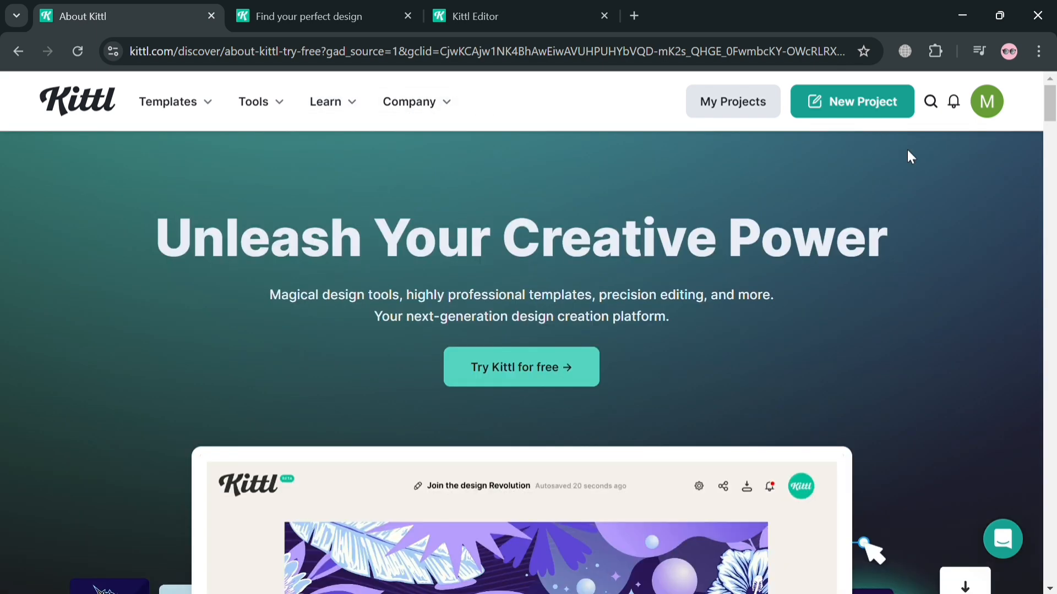
left_click(985, 110)
- Switch to the "Find your perfect design" page and browse its gallery of design templates
left_click(302, 11)
mouse_move(283, 102)
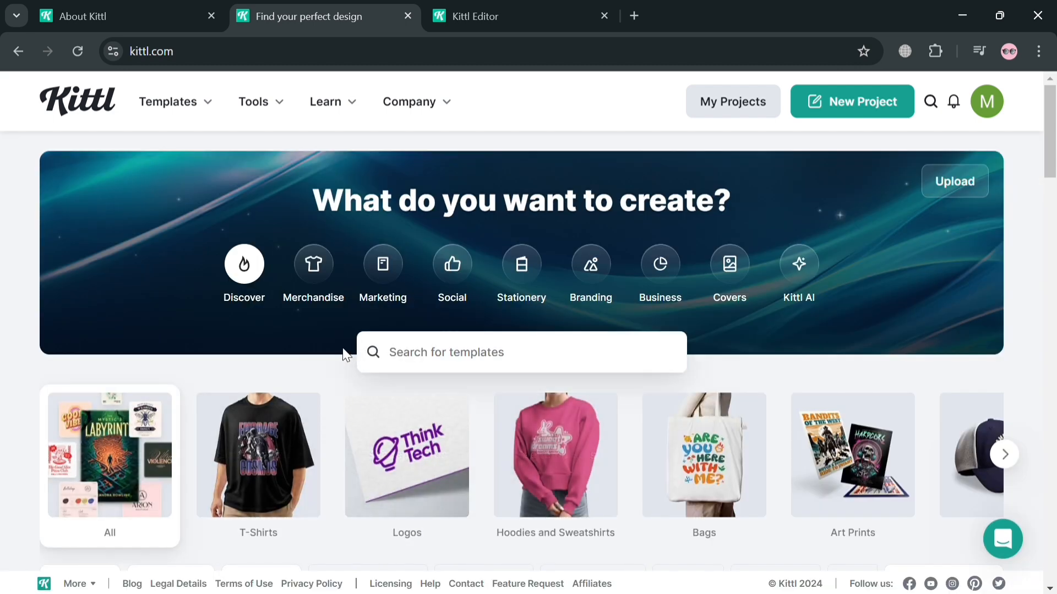
scroll(363, 297, "down", 10)
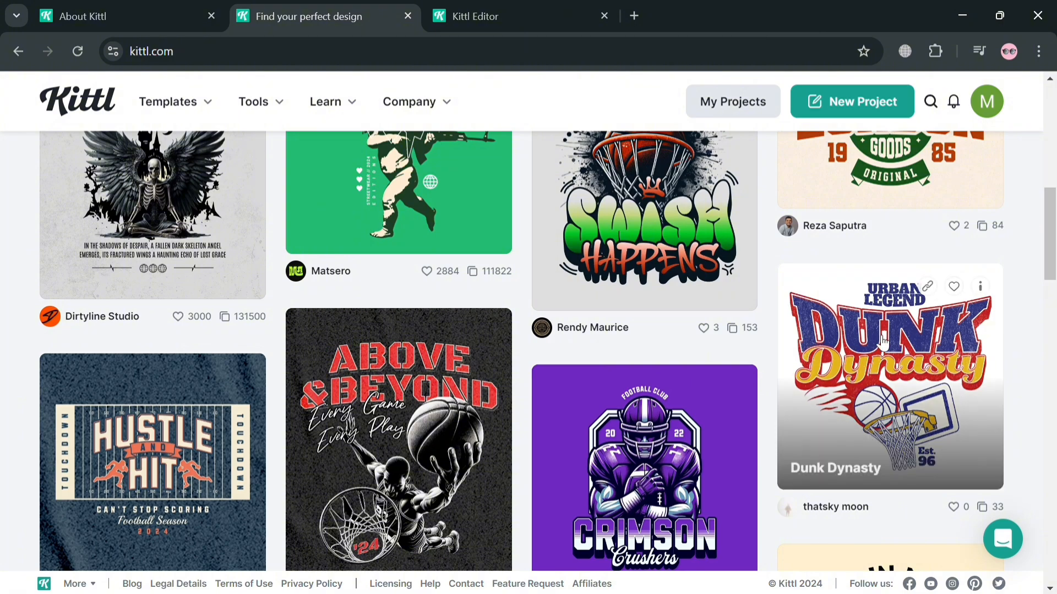
scroll(653, 441, "down", 6)
scroll(679, 419, "down", 3)
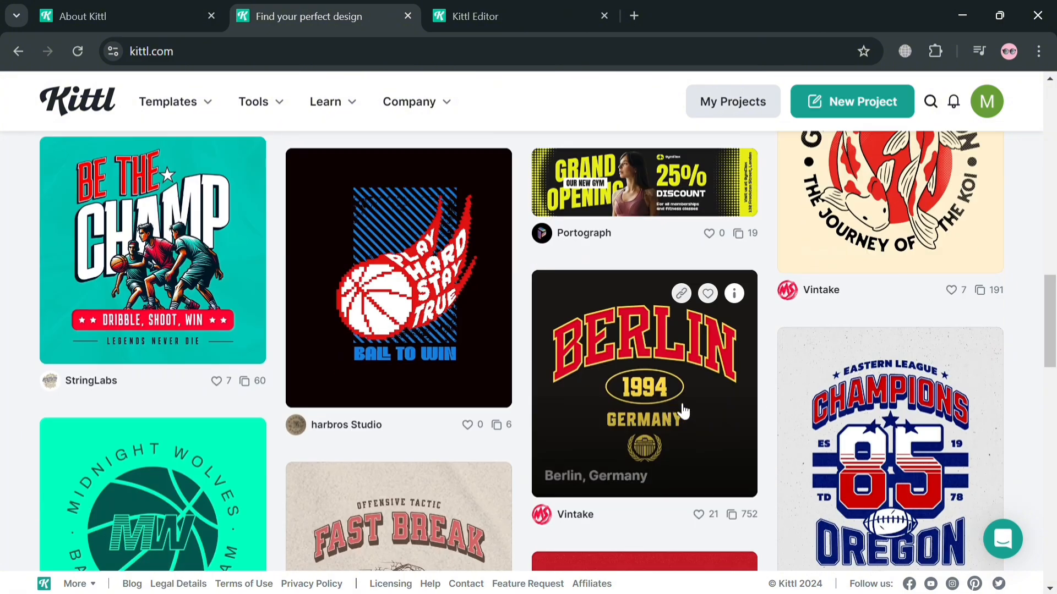
scroll(288, 403, "down", 7)
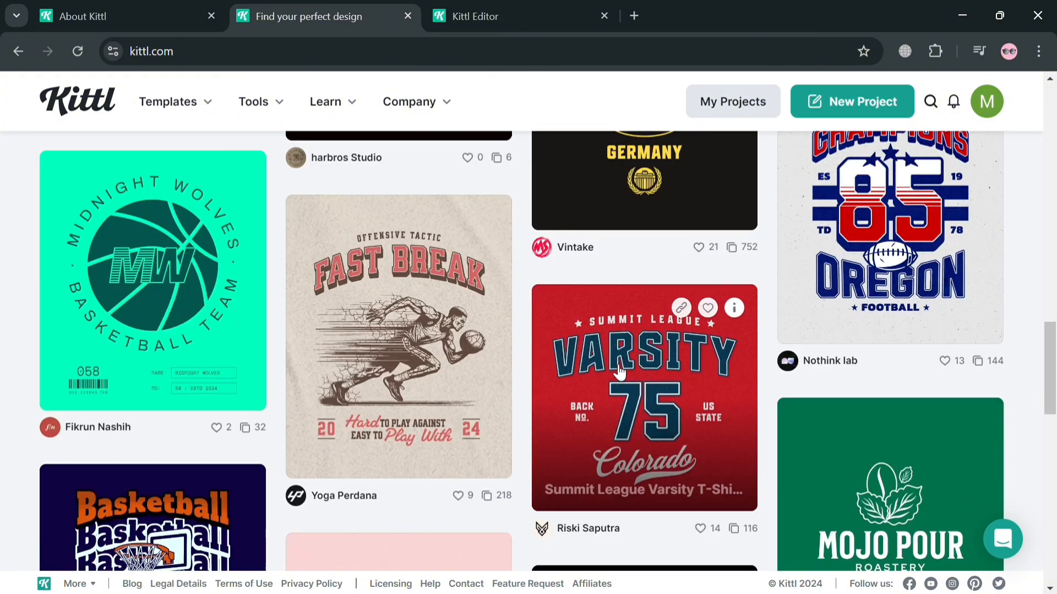
scroll(679, 439, "down", 10)
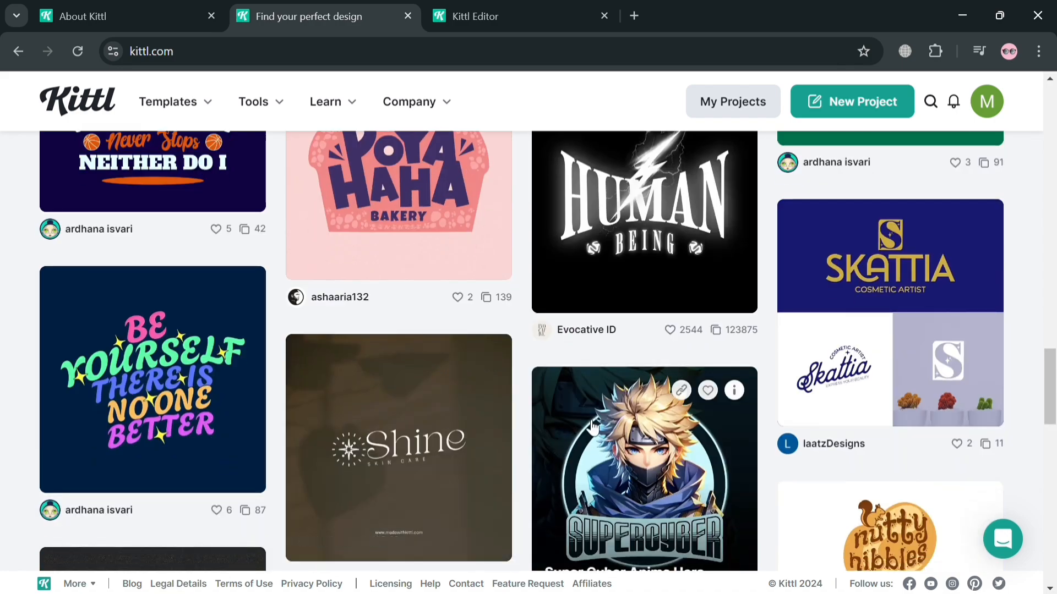
scroll(609, 425, "up", 10)
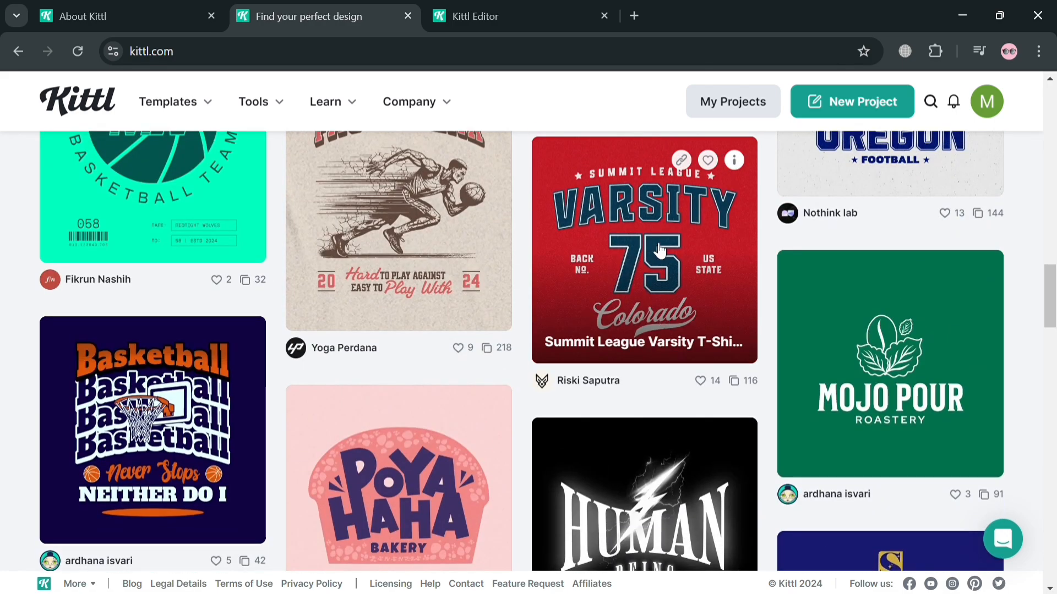
scroll(660, 251, "up", 20)
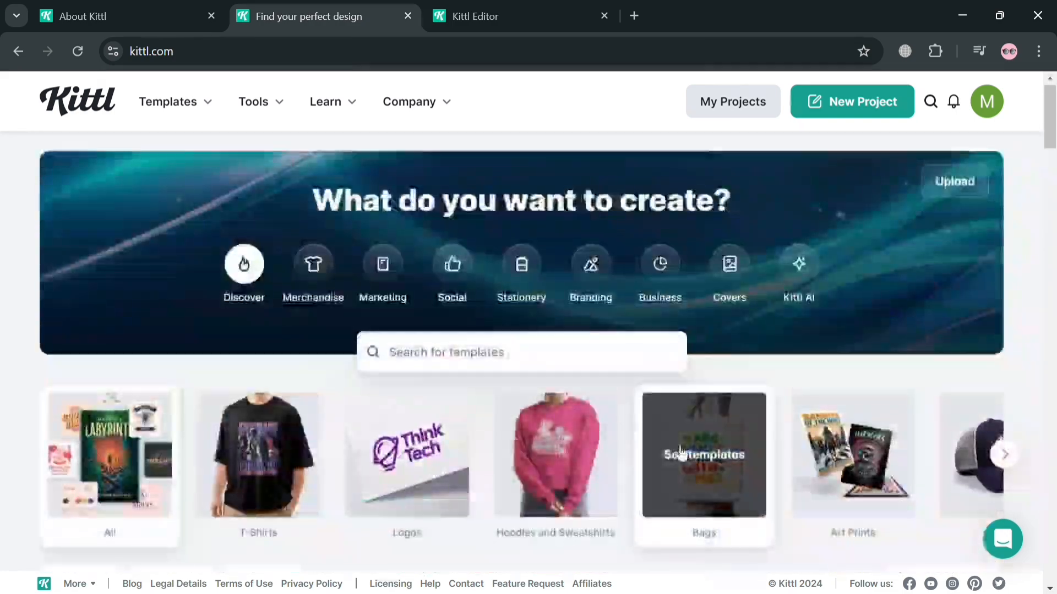
- Advance through the template categories and open the Mugs templates
left_click(1006, 455)
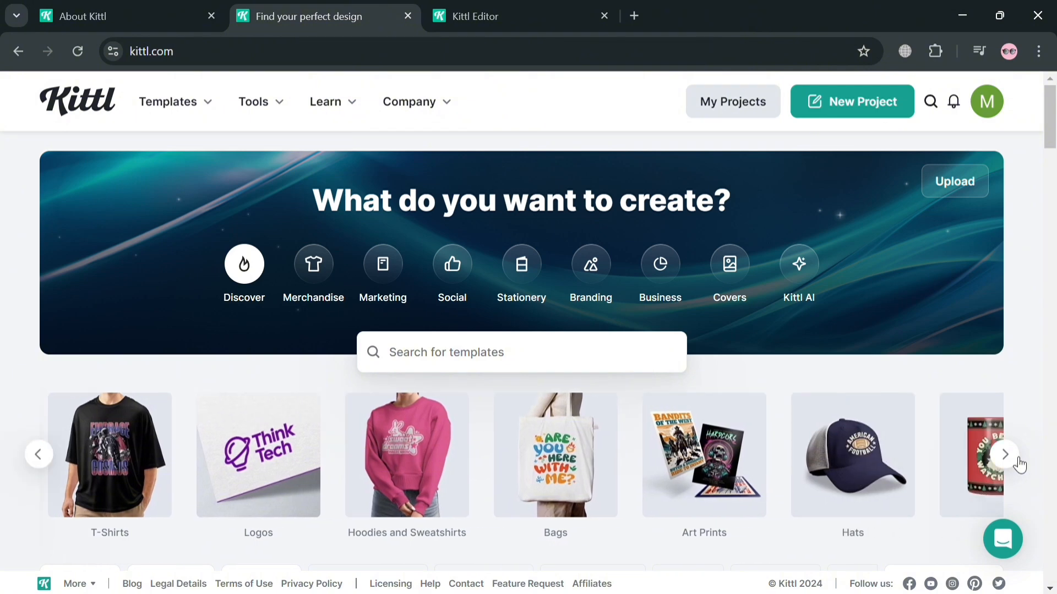
left_click(1017, 459)
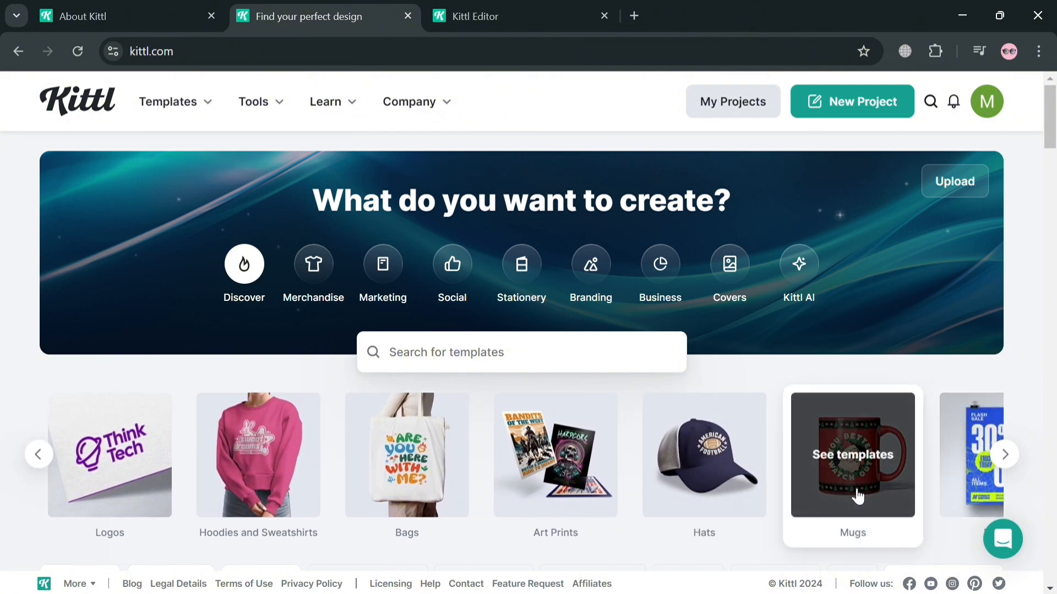
left_click(857, 497)
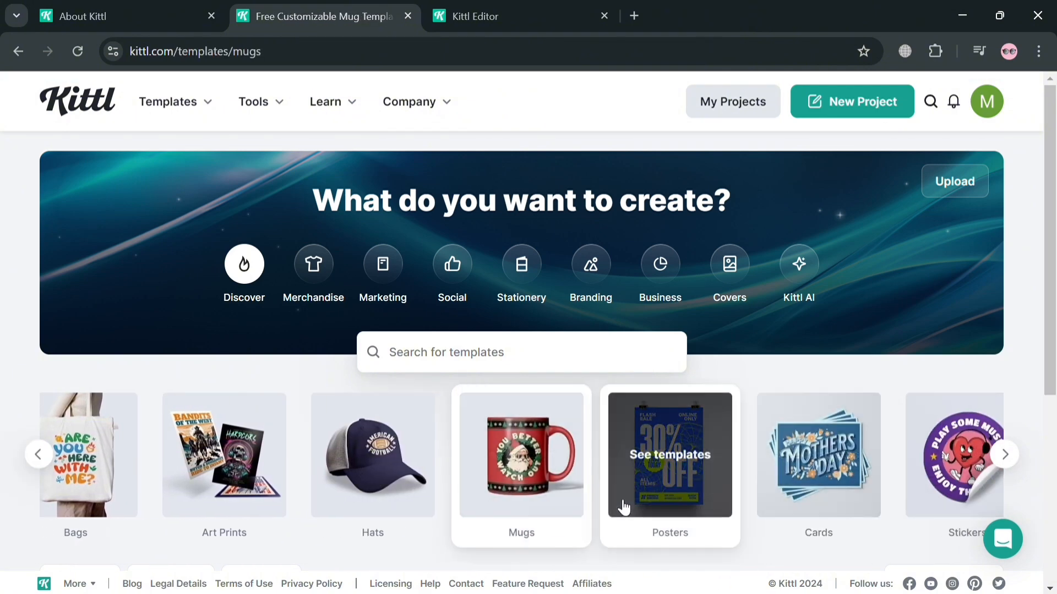
- Check the color filter options, and filter the mug templates by the summer theme
scroll(538, 460, "down", 5)
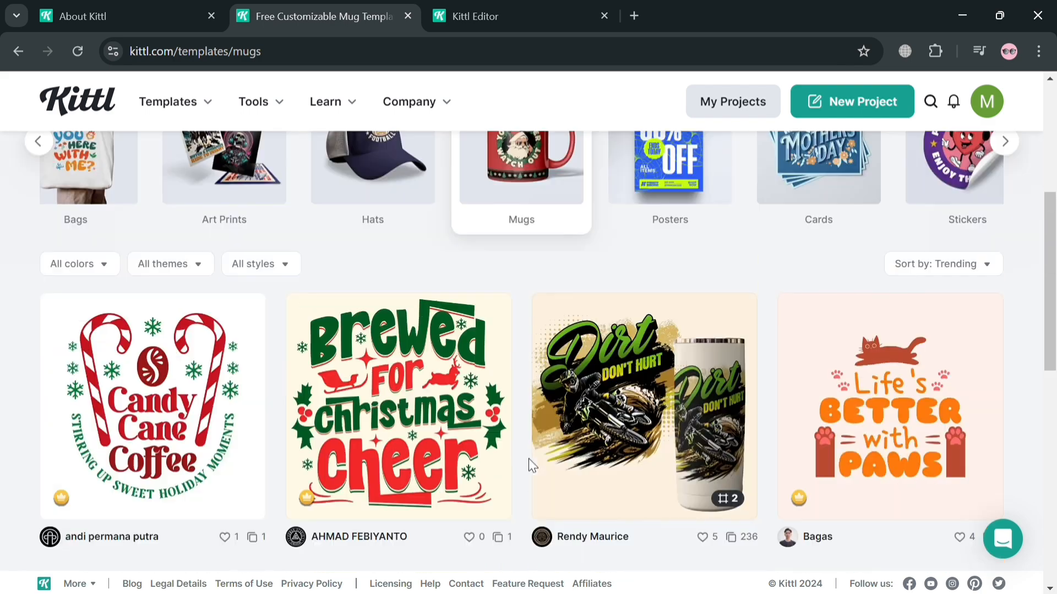
scroll(527, 458, "up", 5)
scroll(479, 424, "down", 3)
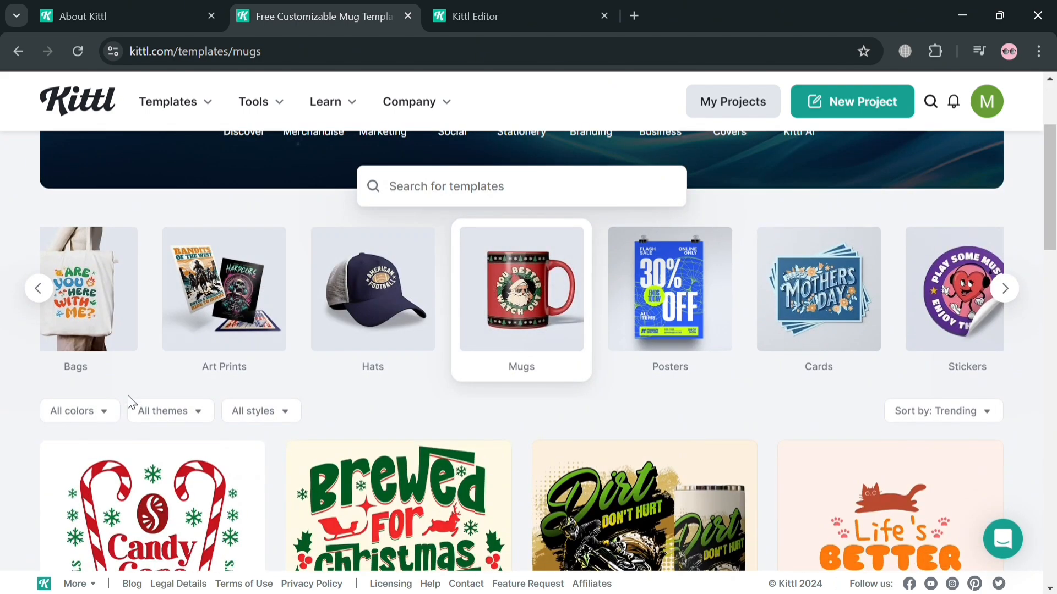
left_click(116, 417)
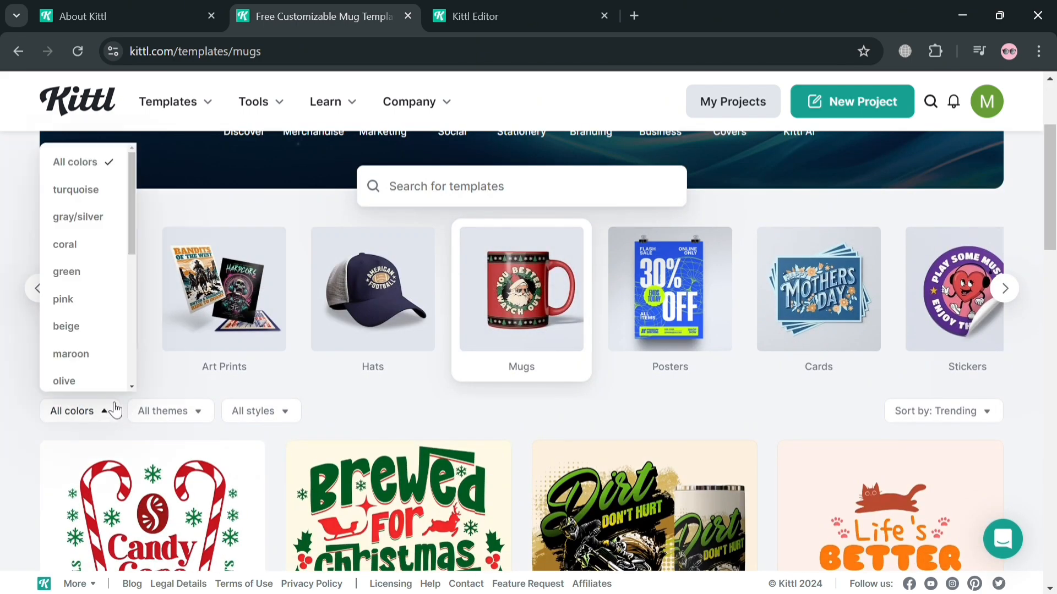
left_click(196, 421)
left_click(198, 411)
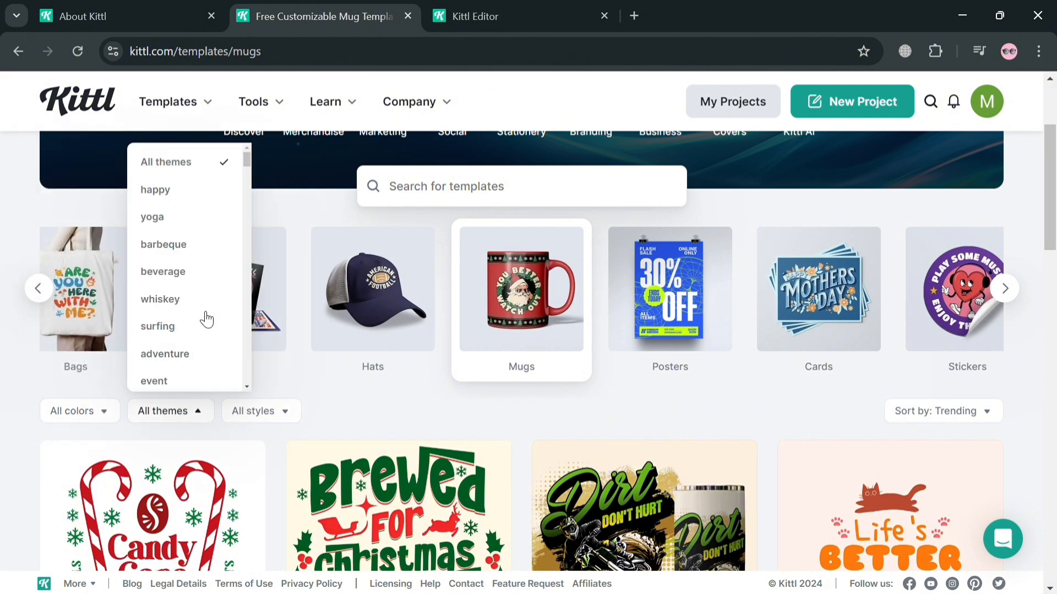
scroll(197, 359, "down", 3)
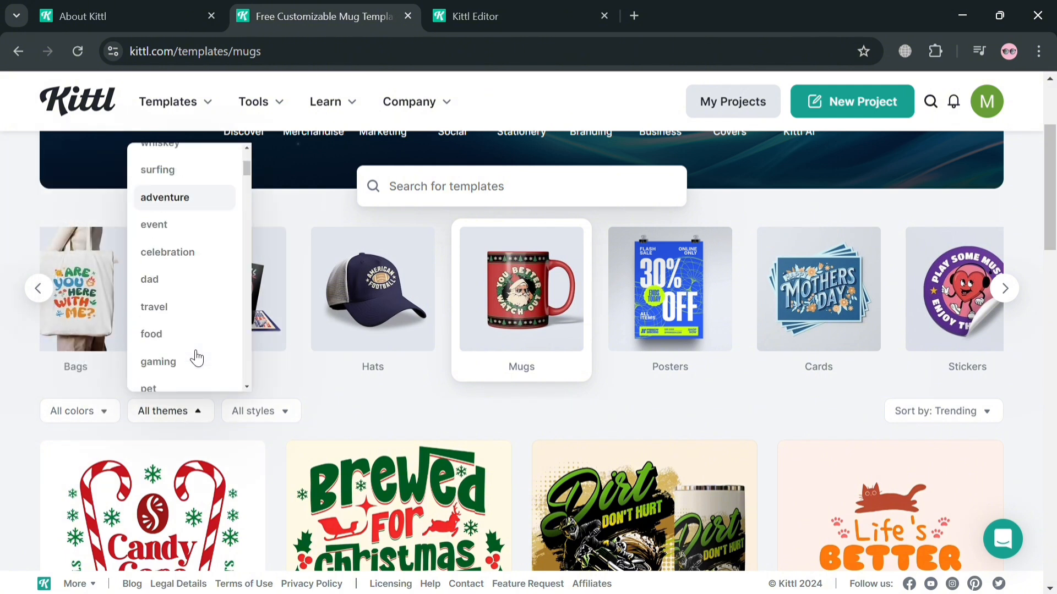
scroll(197, 358, "down", 5)
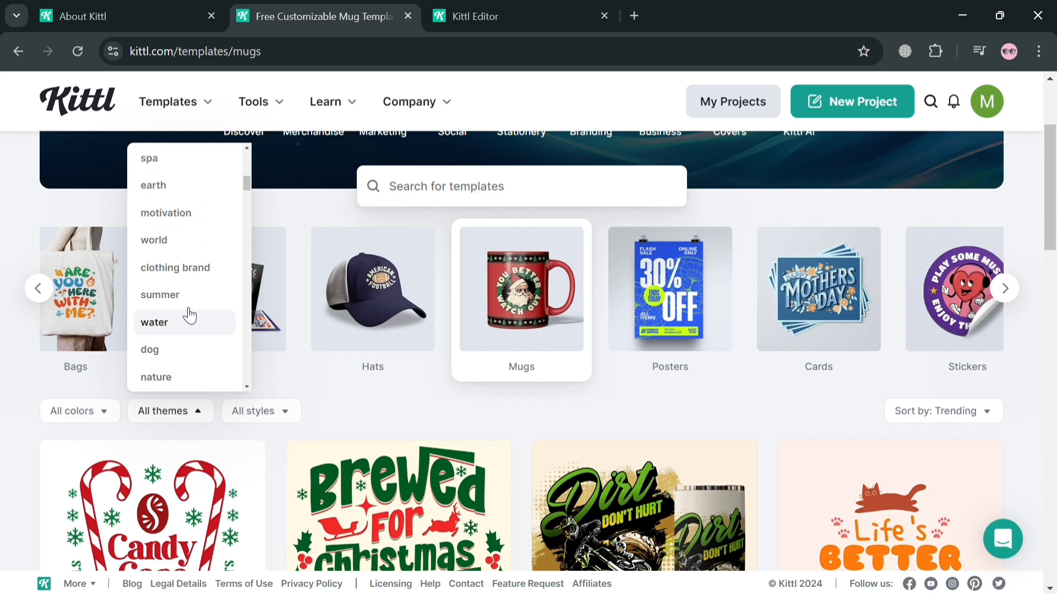
left_click(179, 296)
- View the style filter options for the summer mug templates without choosing one
left_click(263, 416)
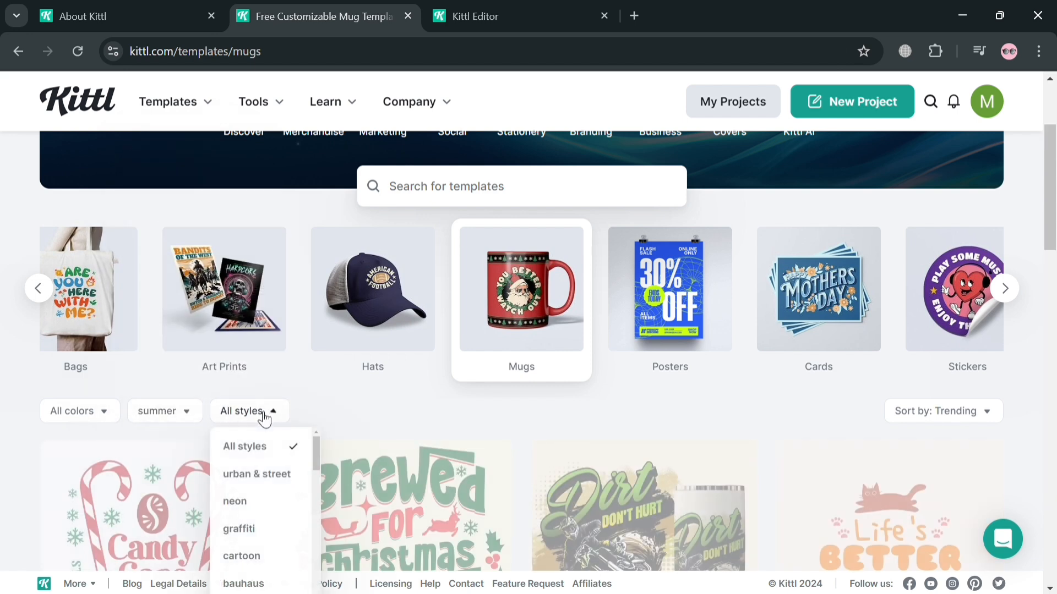
scroll(264, 420, "down", 2)
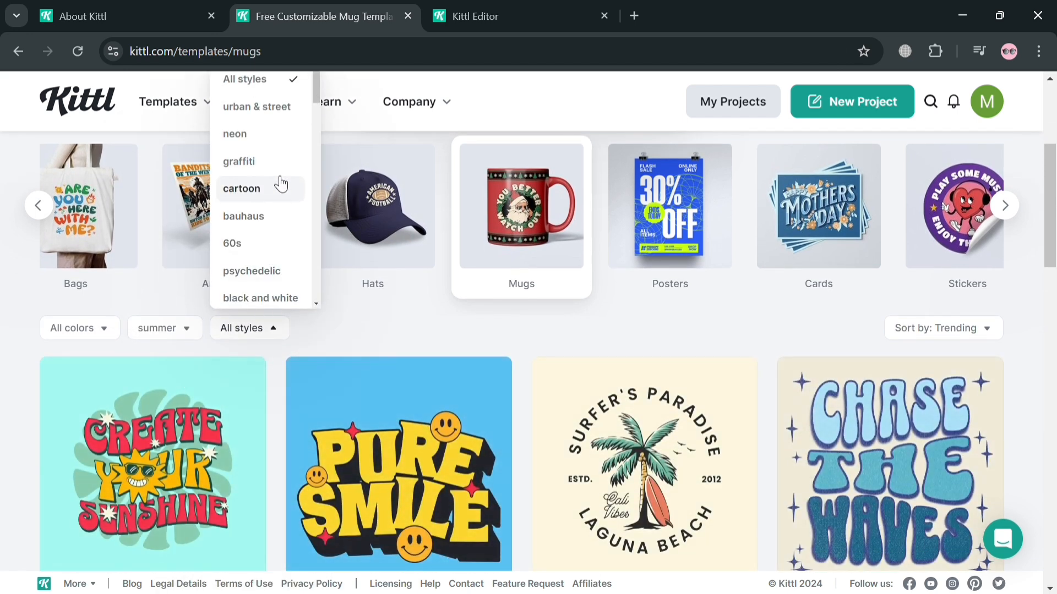
left_click(368, 347)
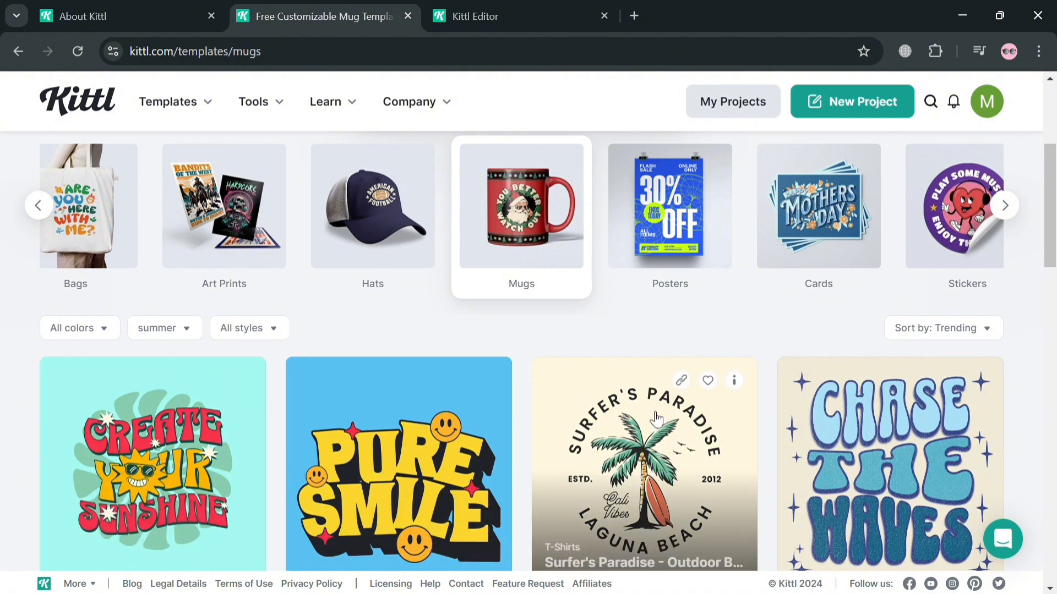
- Browse the summer mug templates and open the "Surfer's Paradise" palm tree design in the editor
scroll(656, 419, "down", 3)
scroll(429, 516, "down", 3)
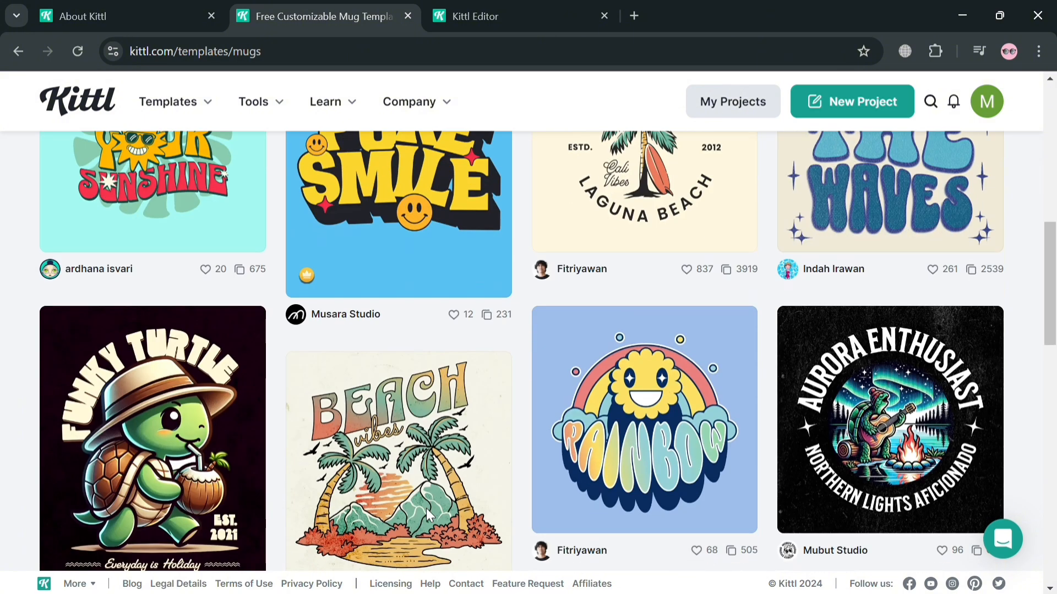
scroll(430, 516, "down", 2)
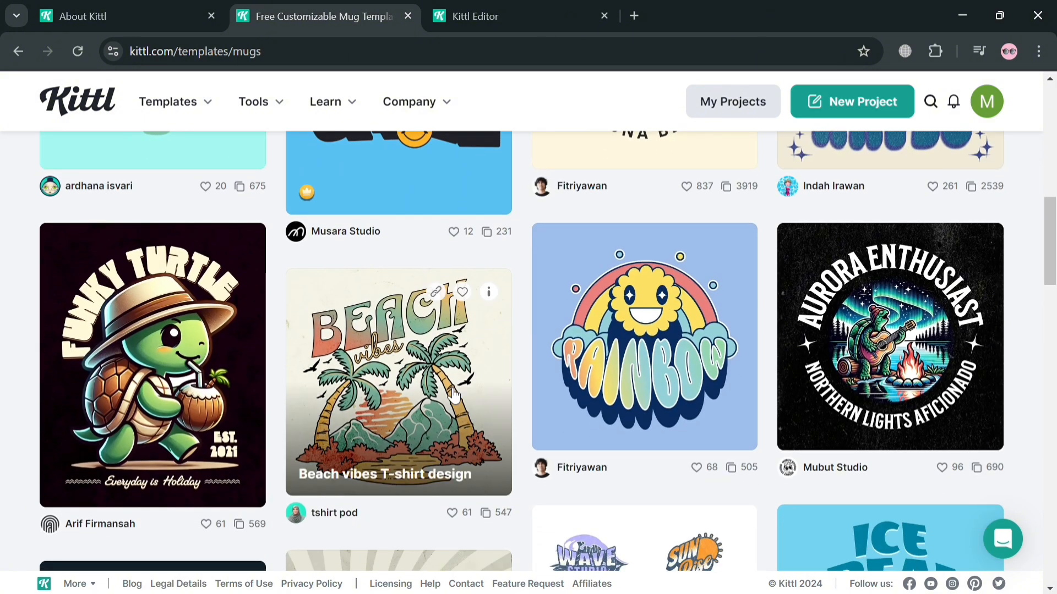
scroll(453, 394, "up", 6)
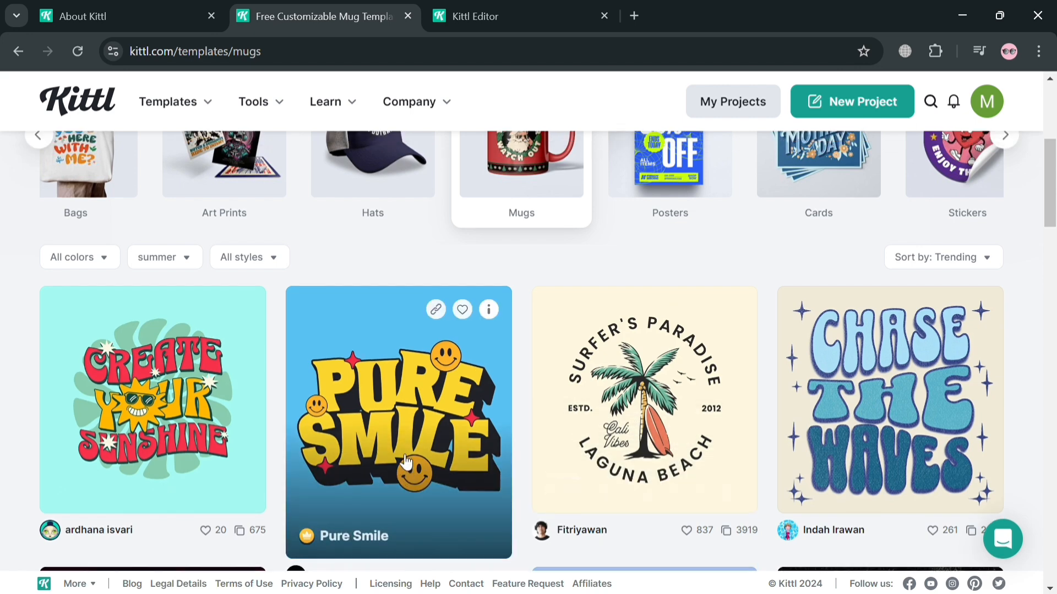
scroll(495, 461, "up", 3)
scroll(578, 445, "down", 3)
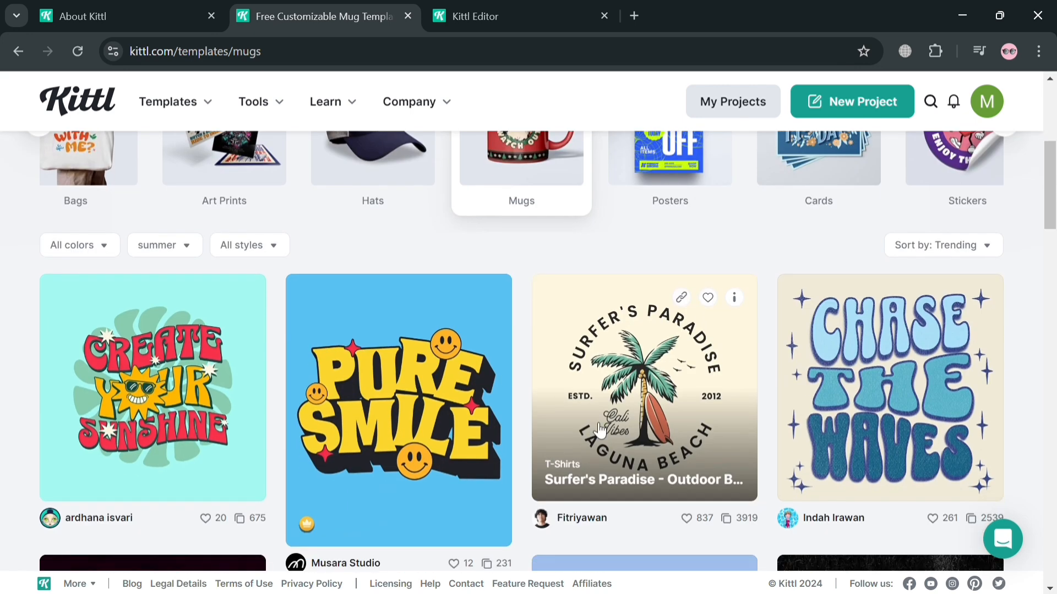
left_click(629, 405)
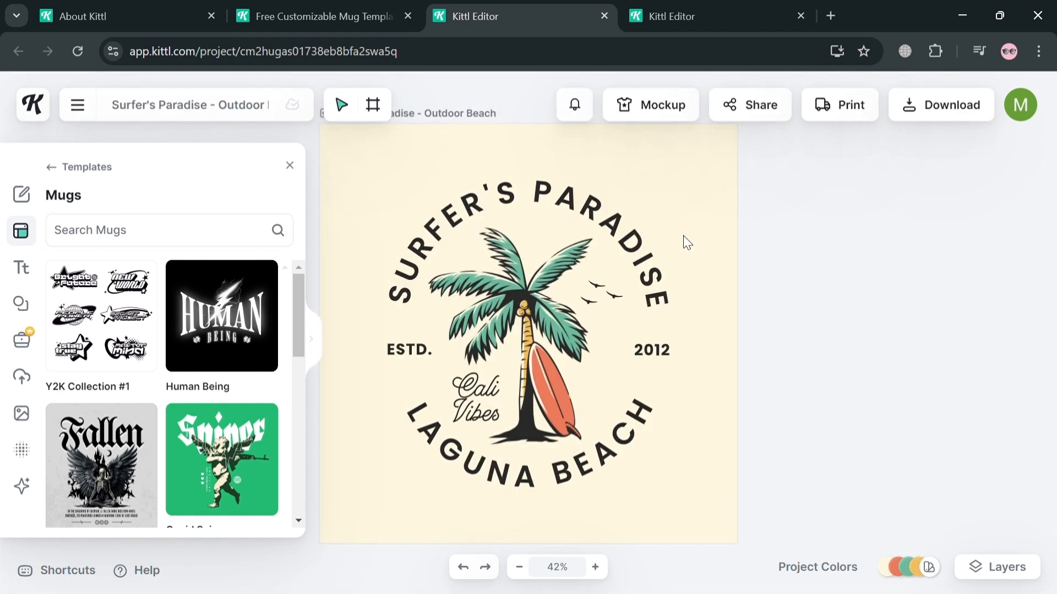
- Replace the word SURFER'S with SUMMER'S in the arched heading above the palm tree, and deselect the heading
left_click(545, 294)
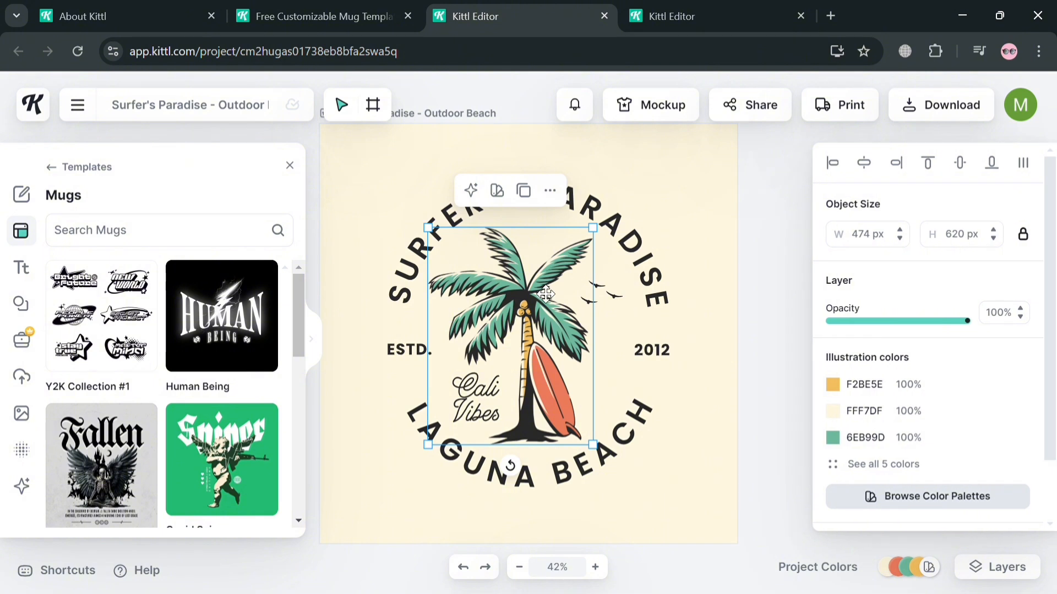
left_click(661, 268)
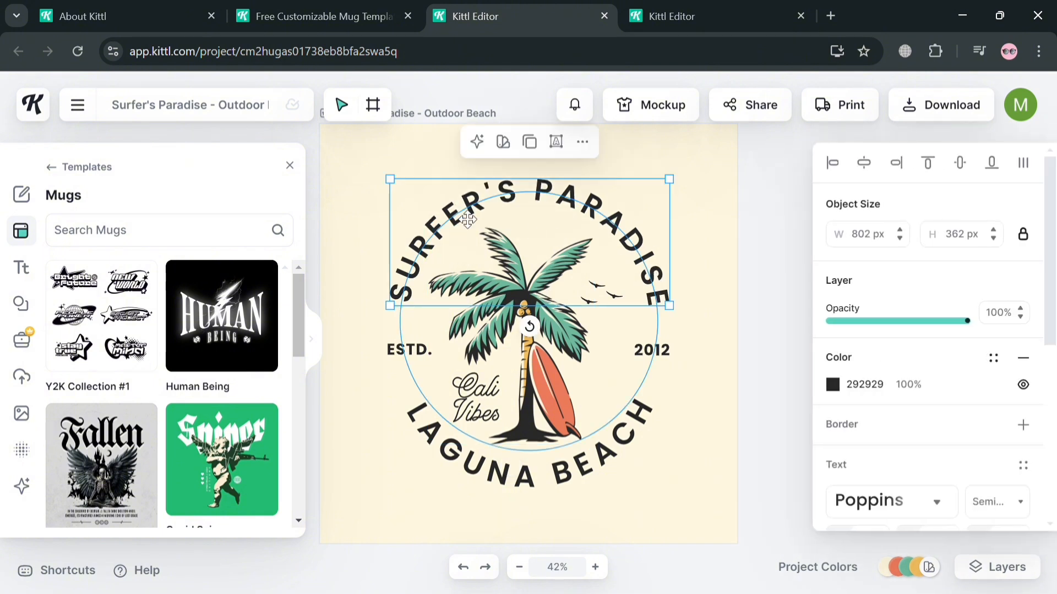
double_click(444, 245)
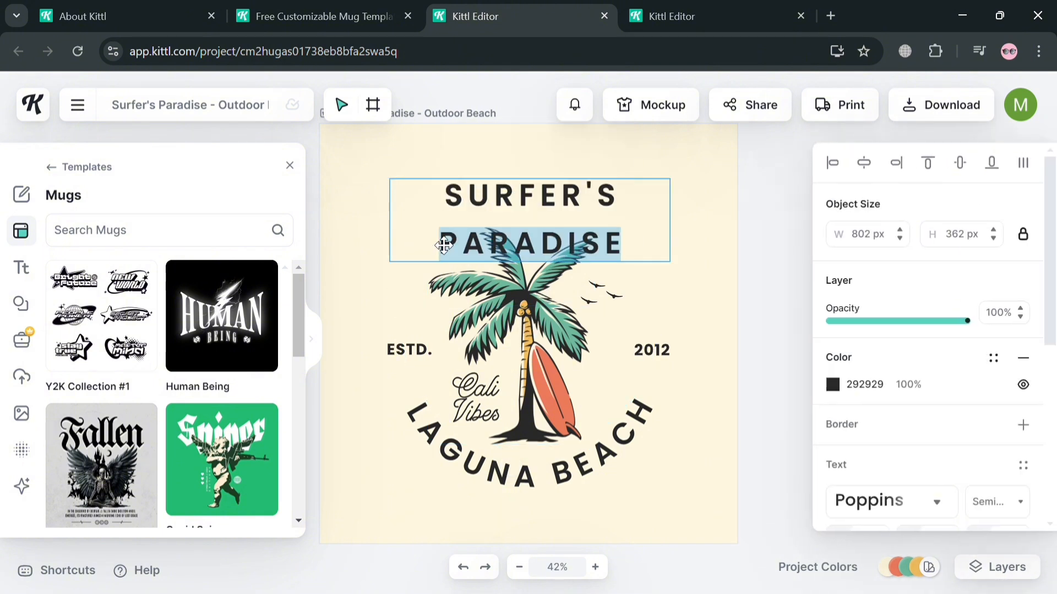
left_click_drag(446, 203, 615, 215)
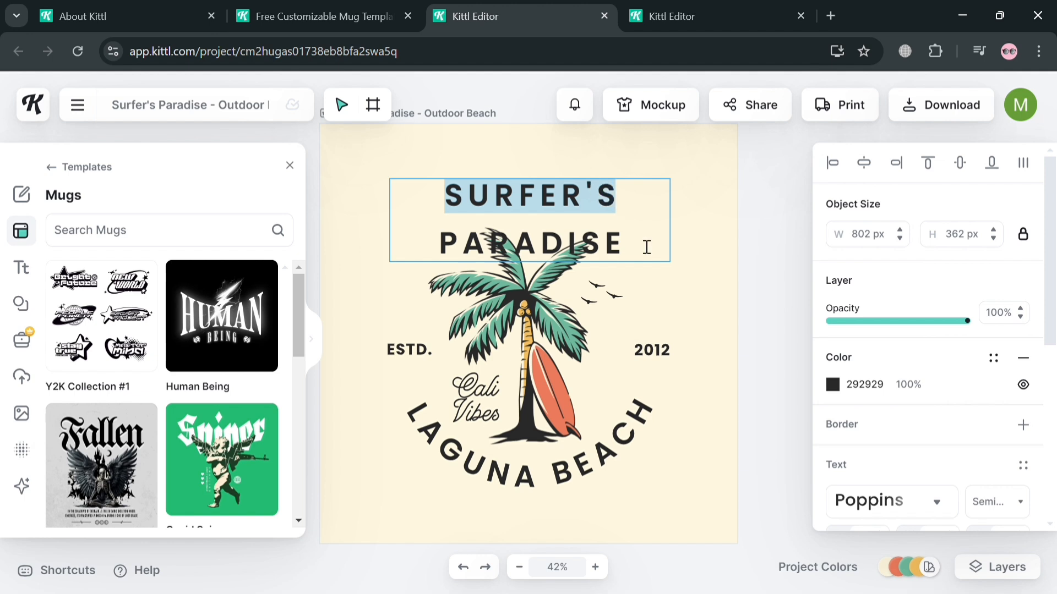
type("SUMME")
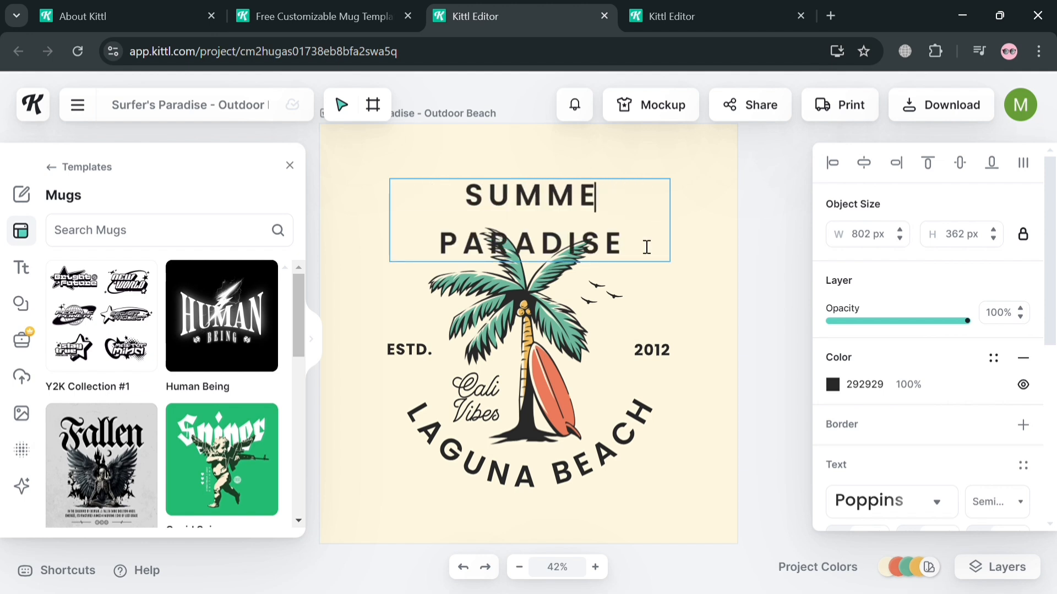
type("R'S")
scroll(644, 243, "up", 6)
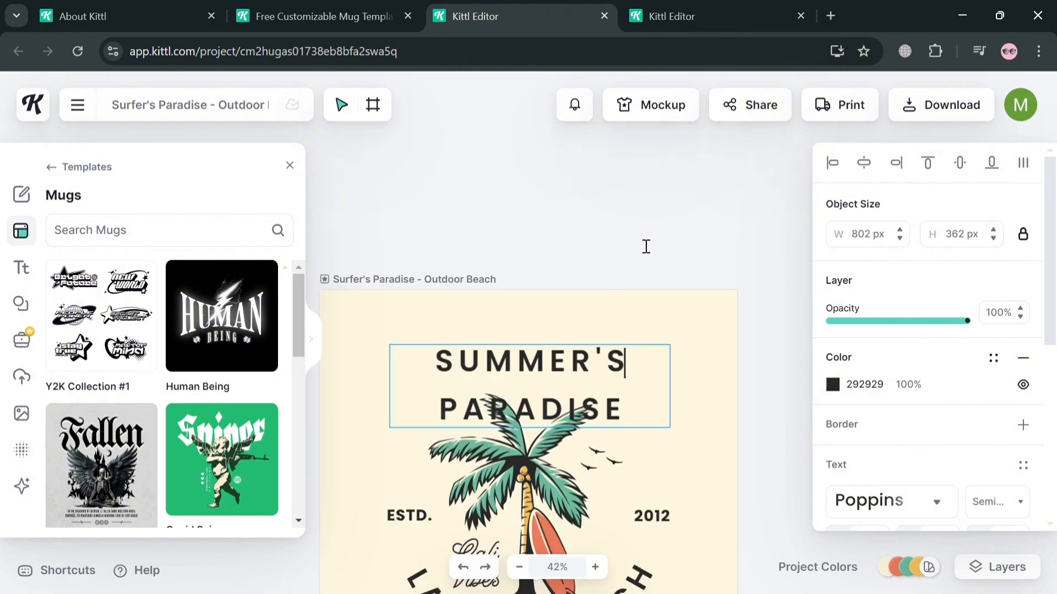
scroll(677, 478, "down", 9)
scroll(694, 358, "up", 6)
scroll(699, 286, "down", 10)
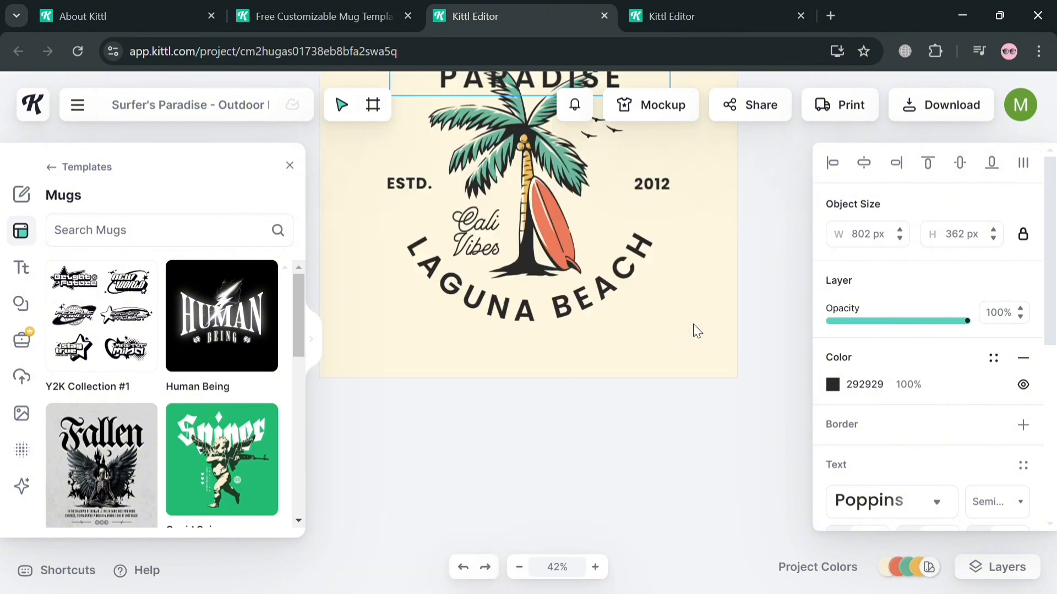
scroll(693, 330, "up", 10)
left_click(716, 401)
scroll(675, 436, "down", 5)
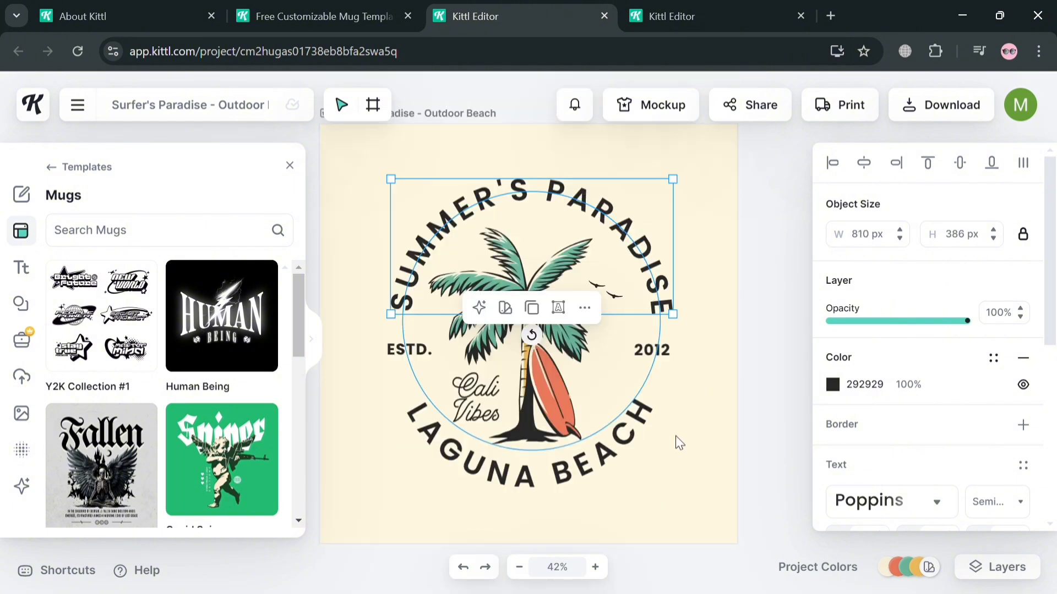
left_click(679, 437)
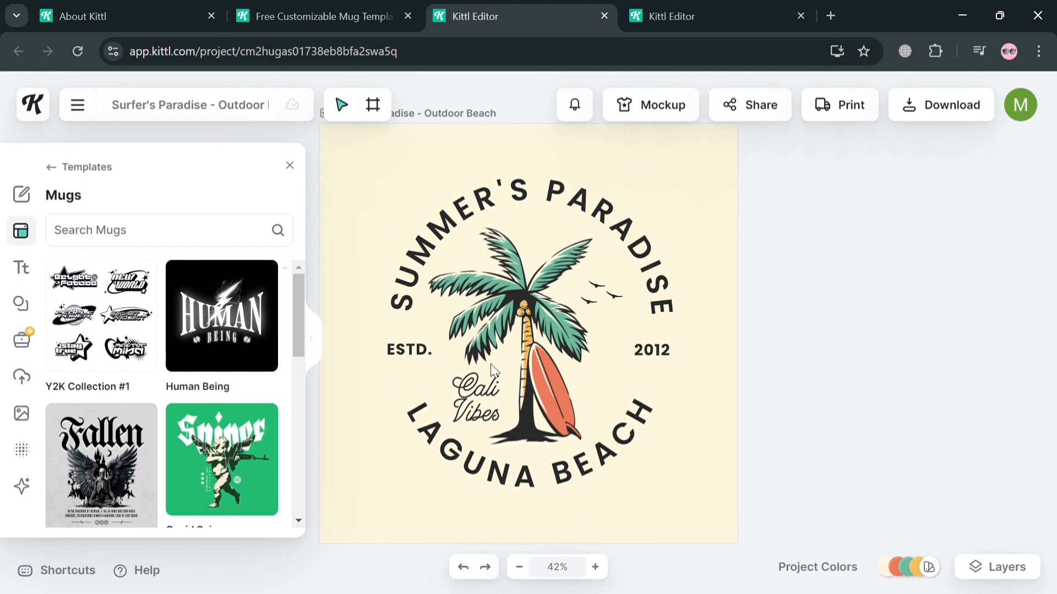
- Change the year beside the palm tree to 2024 and finish editing that text
left_click(672, 361)
double_click(663, 362)
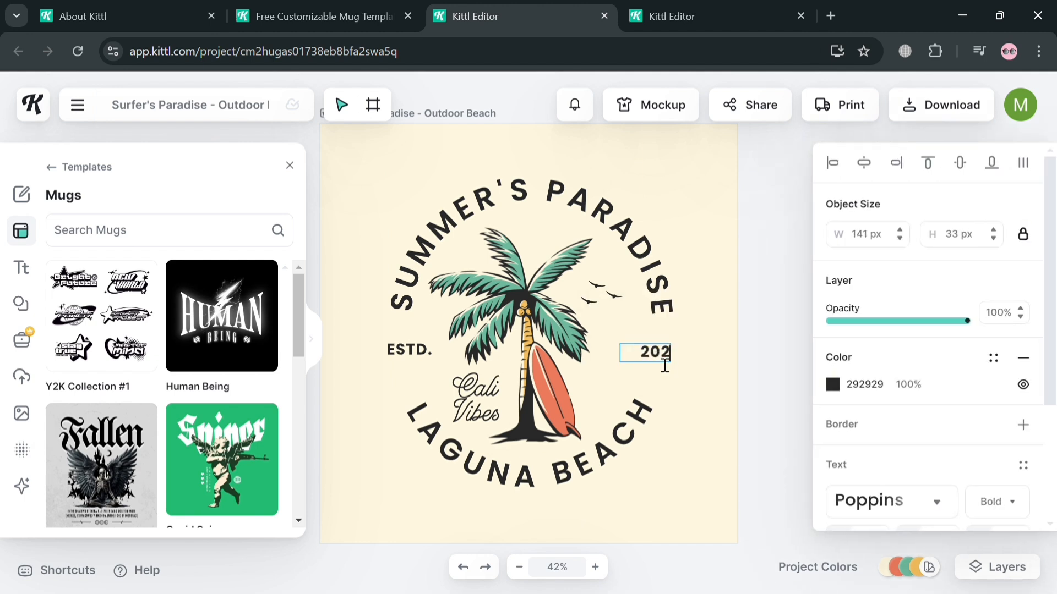
left_click(478, 389)
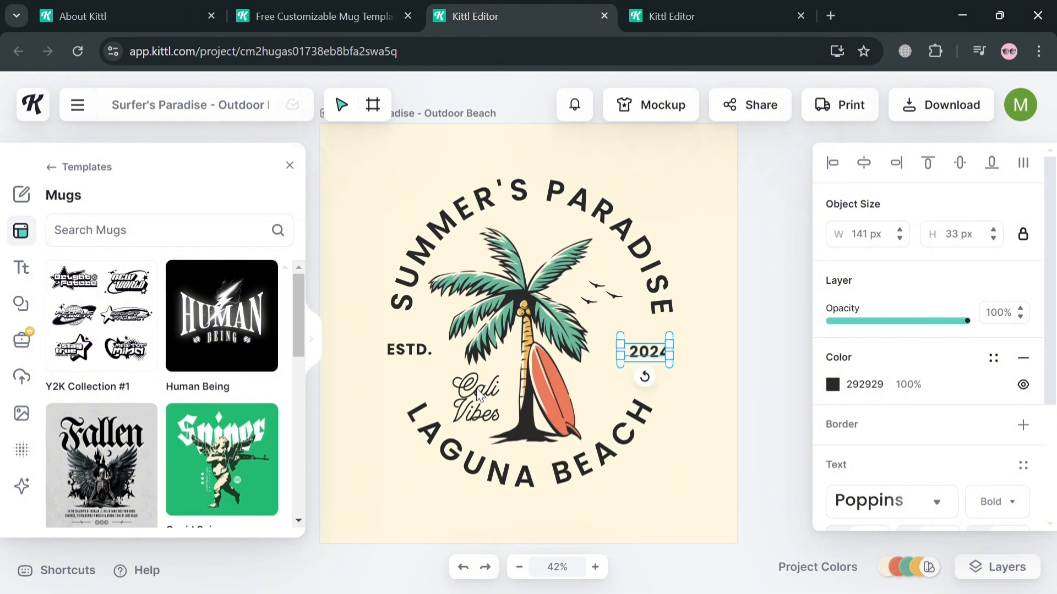
left_click(446, 440)
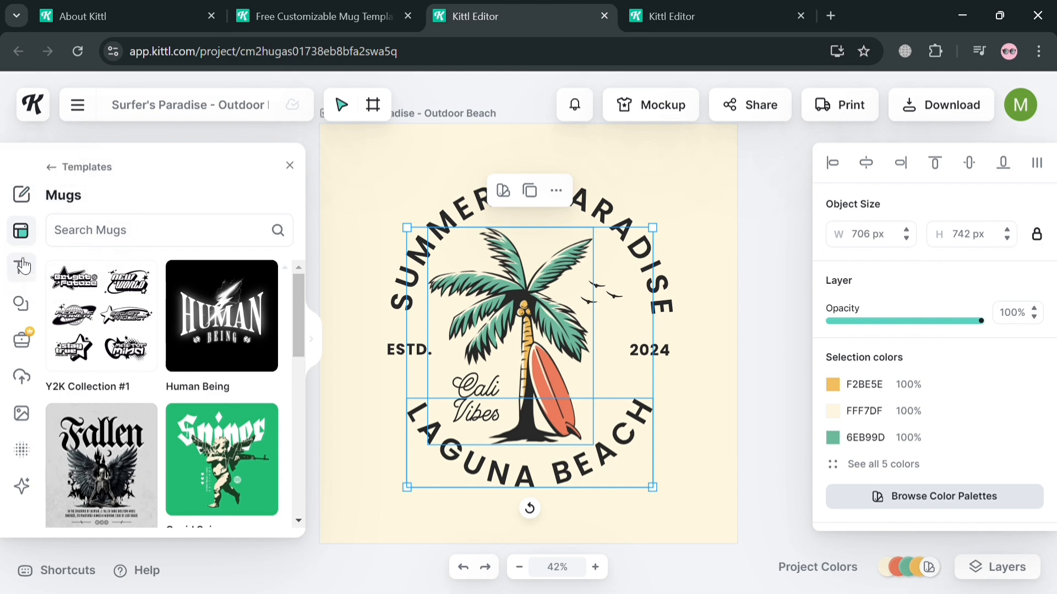
- Search the design elements for "sunflower", and shorten the search to "sun"
left_click(25, 298)
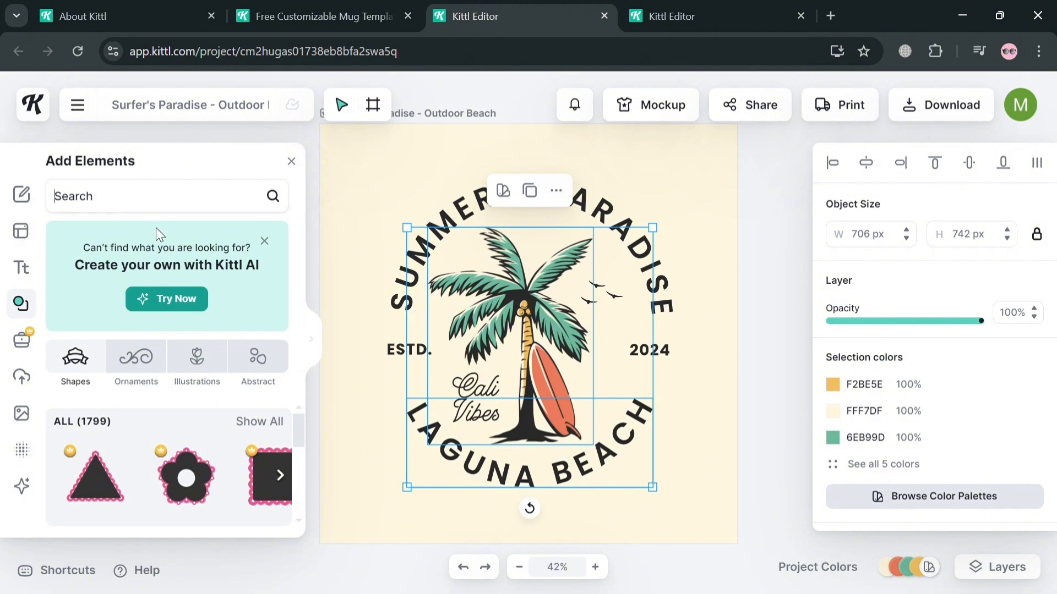
type("sunflower")
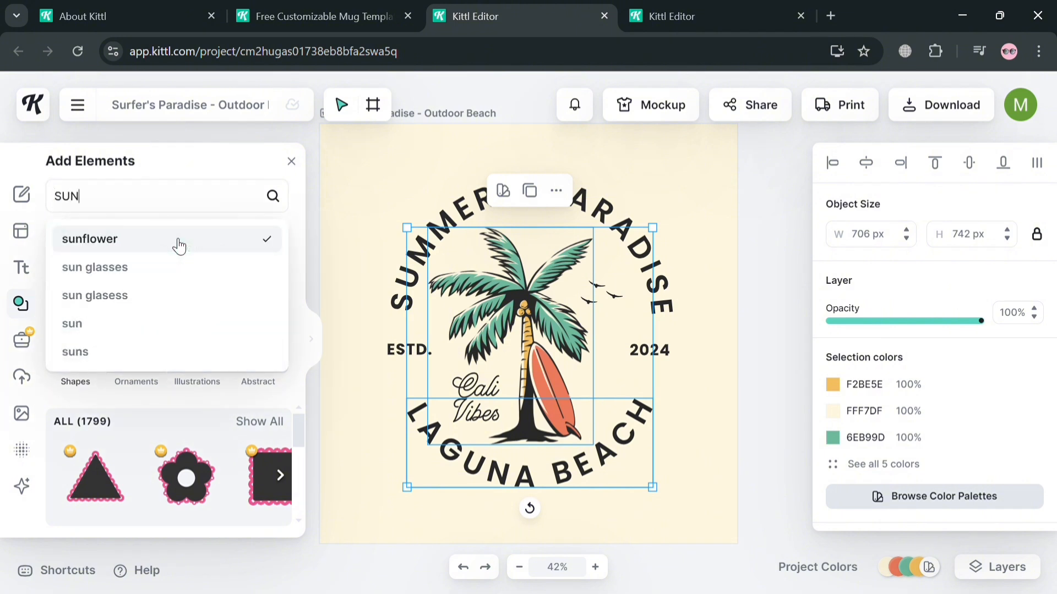
key("Return")
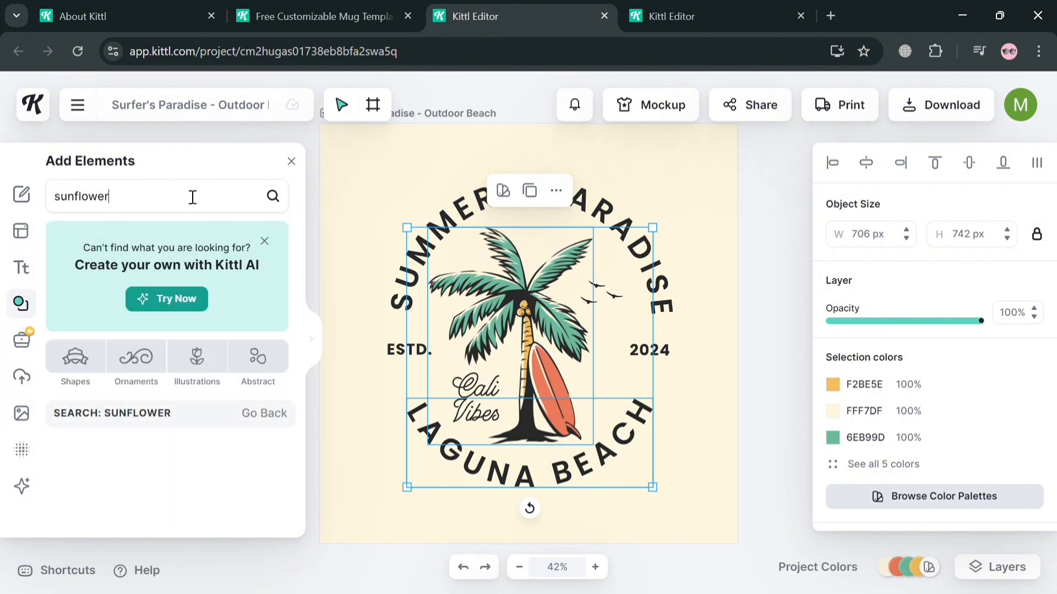
key("BackSpace")
key("BackSpace")
key("BackSpace")
key("BackSpace")
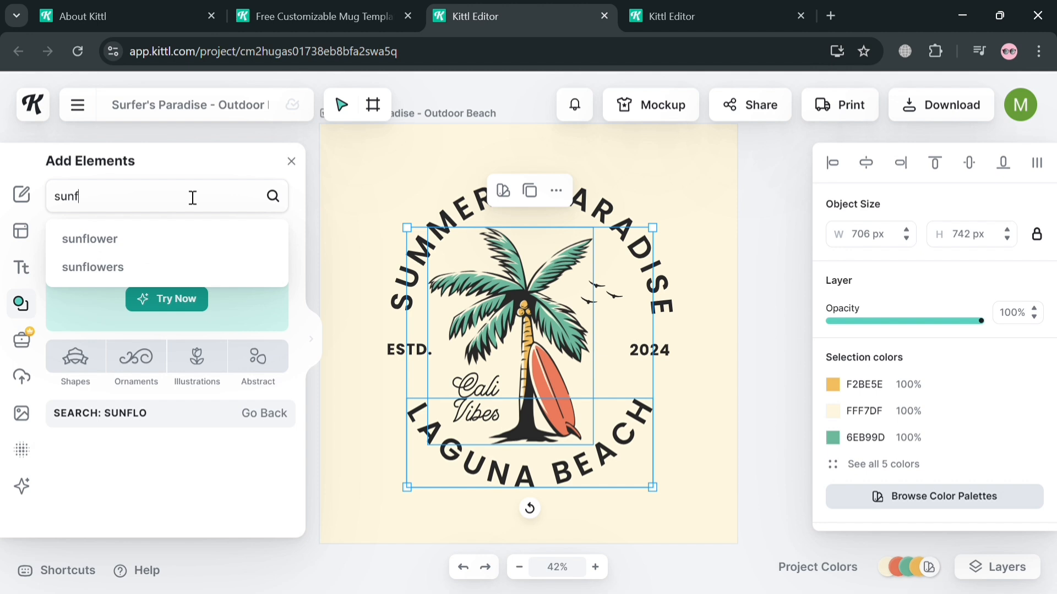
key("BackSpace")
key("Return")
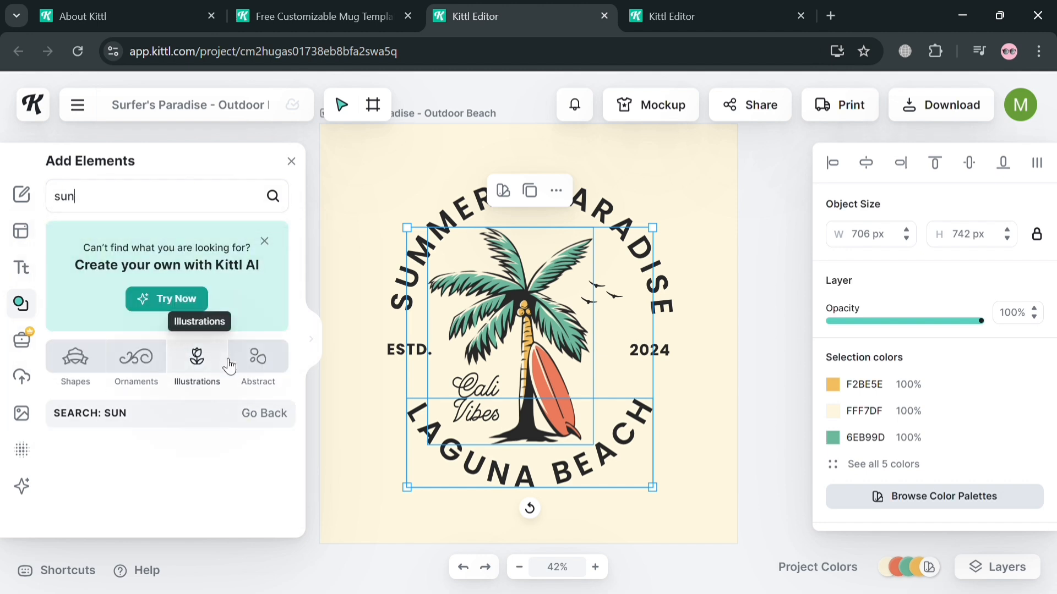
- Leave the search results, look through the shape elements, and return to the Mugs templates
left_click(265, 421)
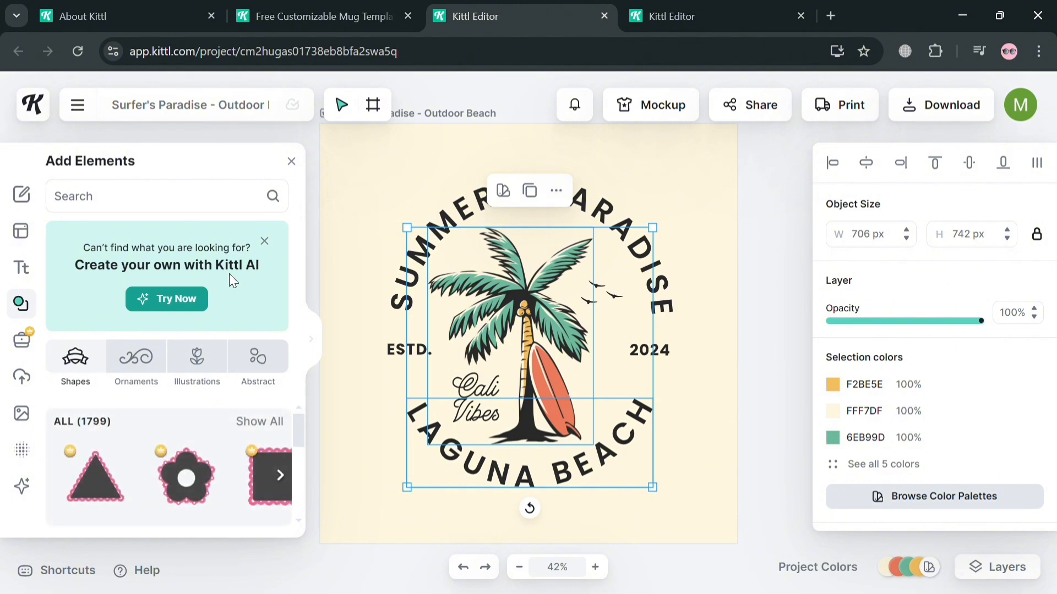
scroll(205, 443, "down", 3)
scroll(205, 443, "down", 1)
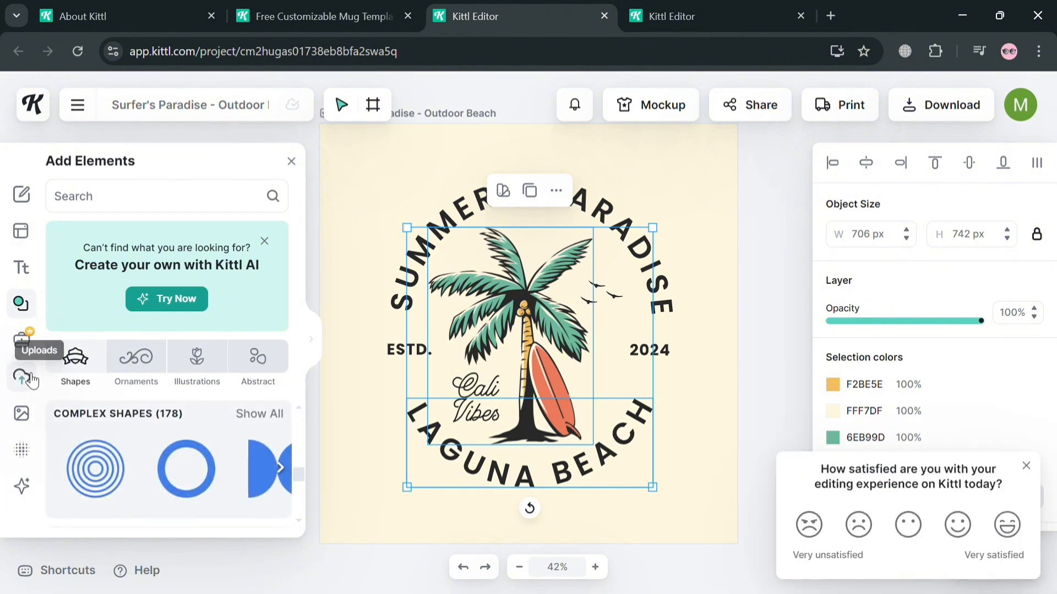
scroll(592, 360, "up", 6)
scroll(592, 359, "down", 5)
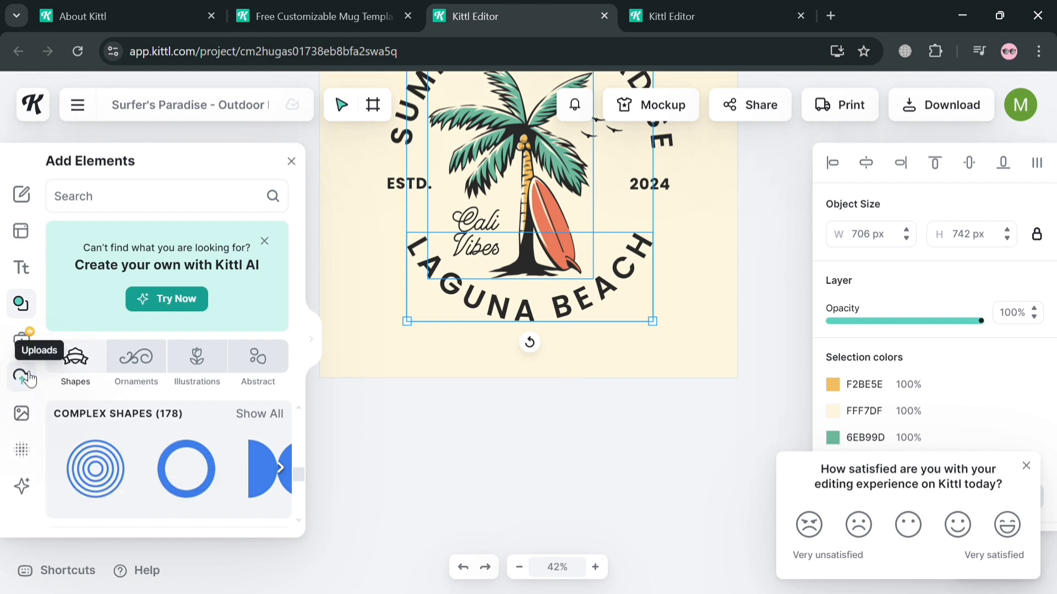
left_click(27, 237)
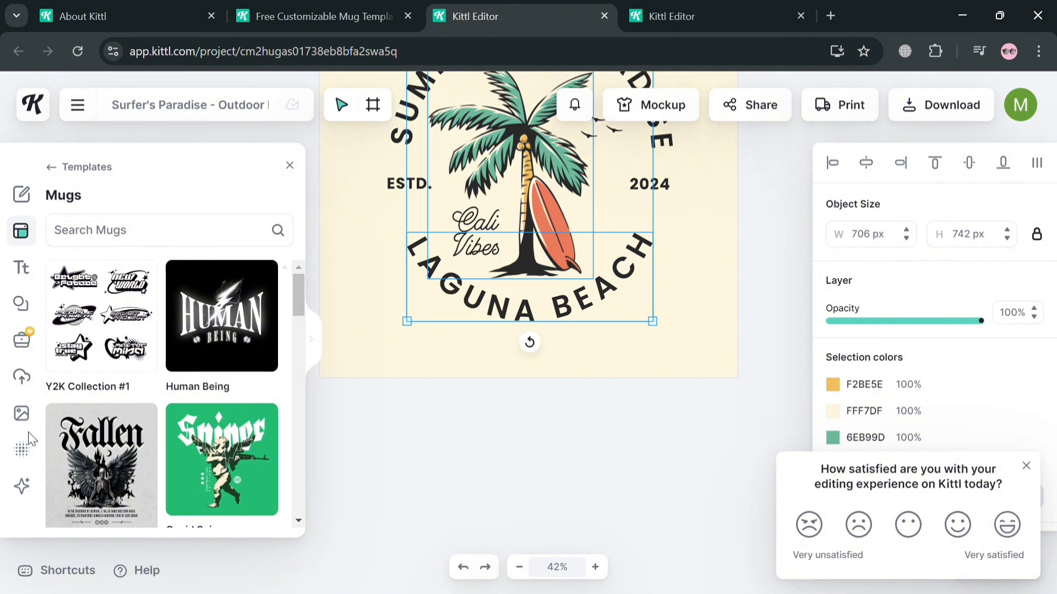
- Generate an image in the AI Image Generator's Turbo mode from the prompt "A Dog with sunglasses at the beach"
left_click(22, 487)
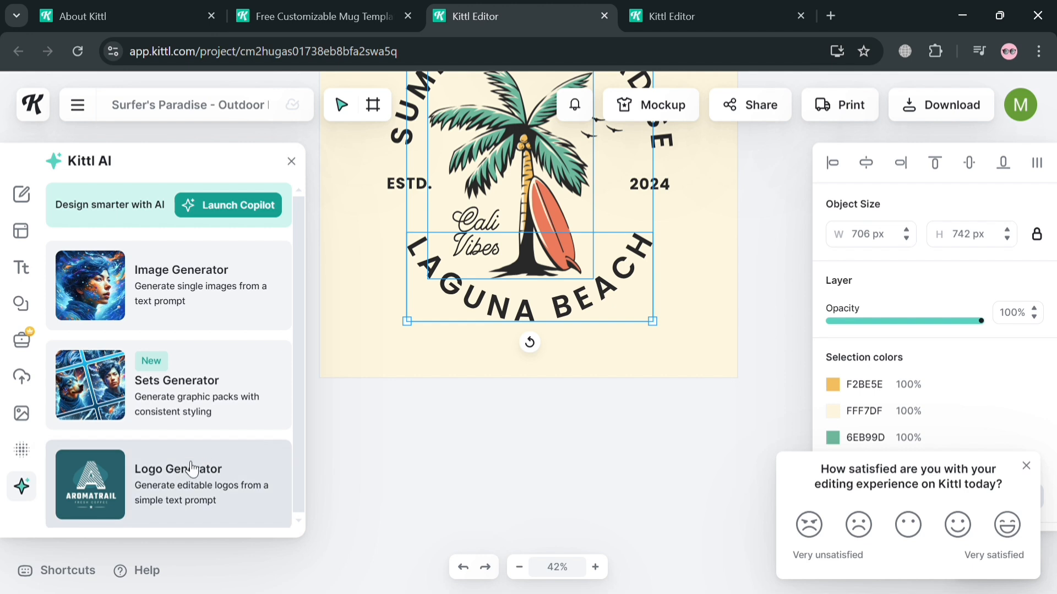
left_click(198, 316)
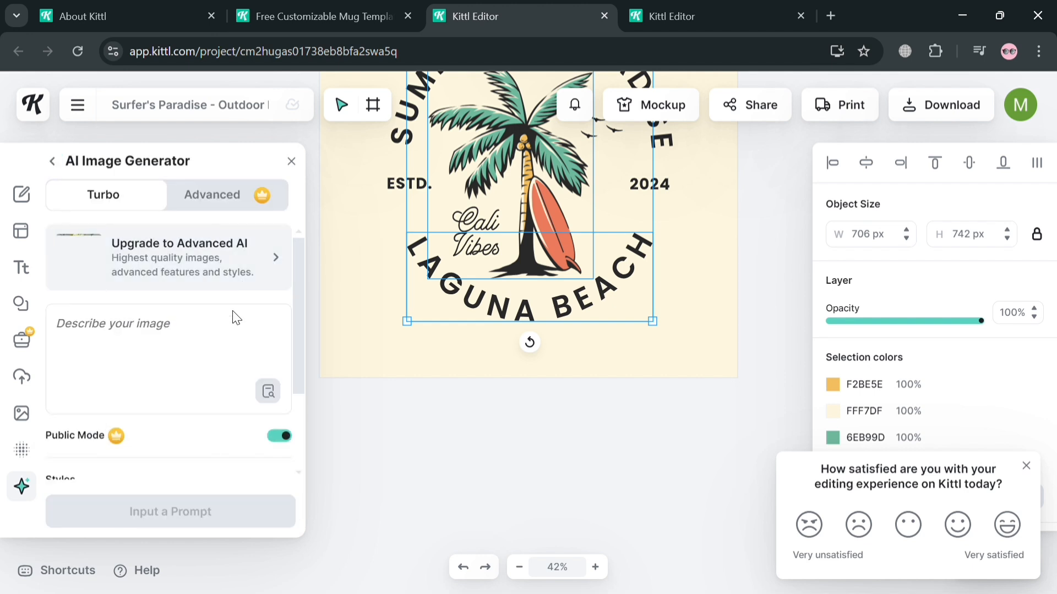
left_click(146, 344)
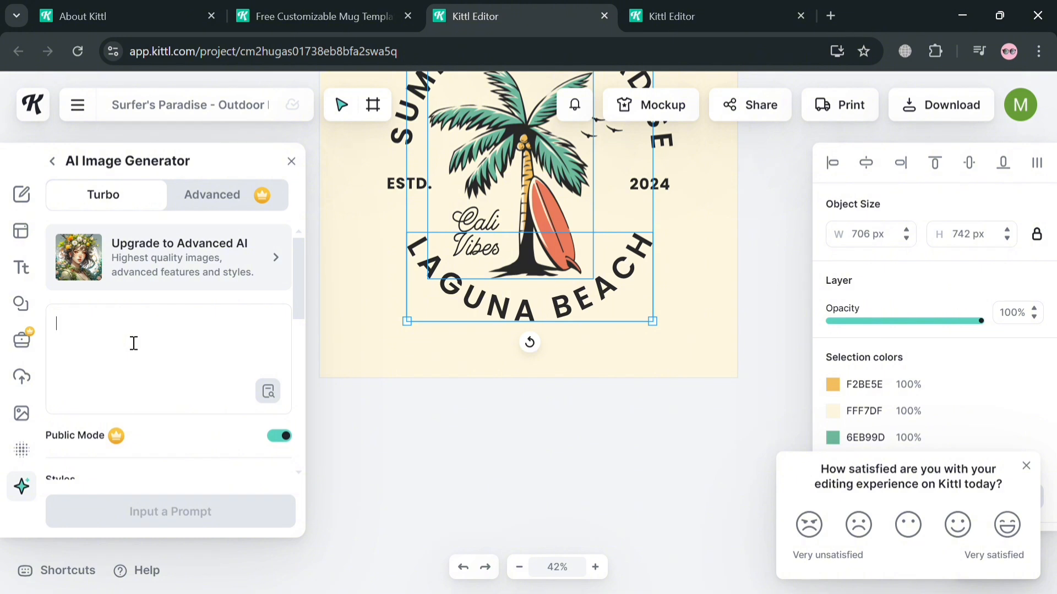
type("Ge")
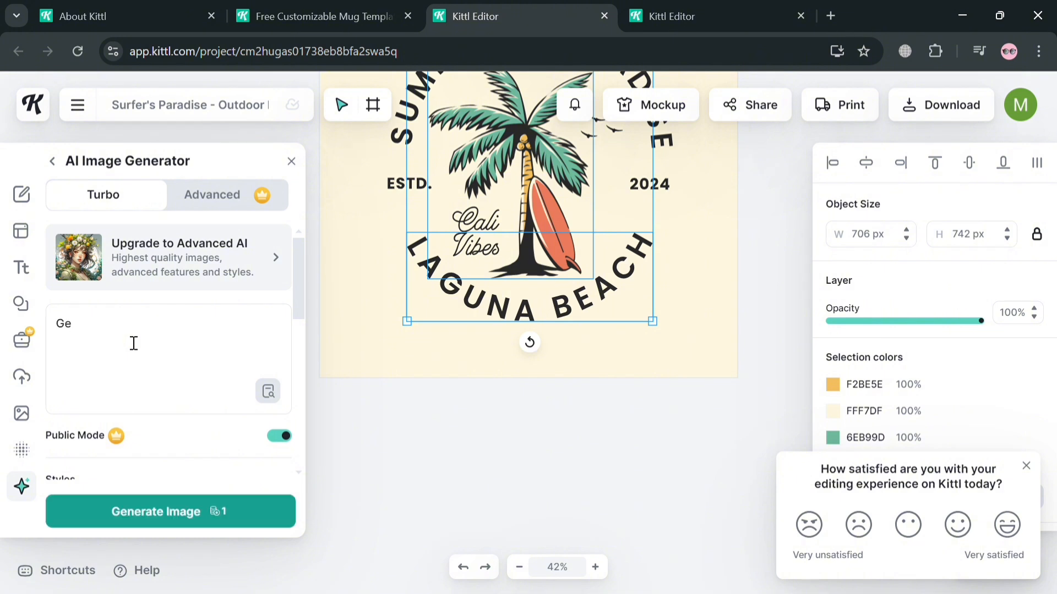
key("BackSpace")
key("BackSpace")
type("A")
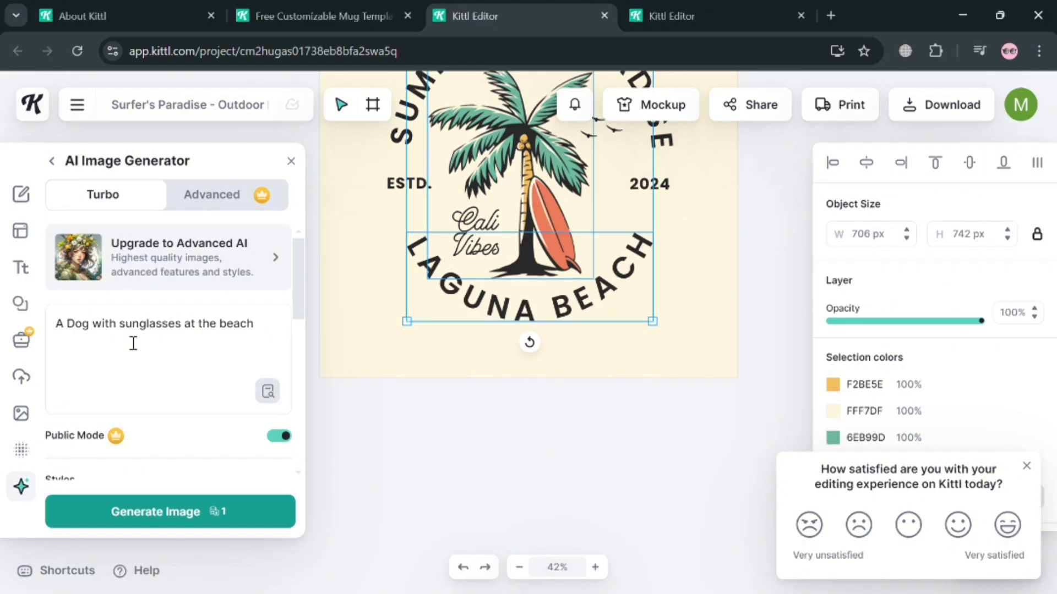
left_click(250, 526)
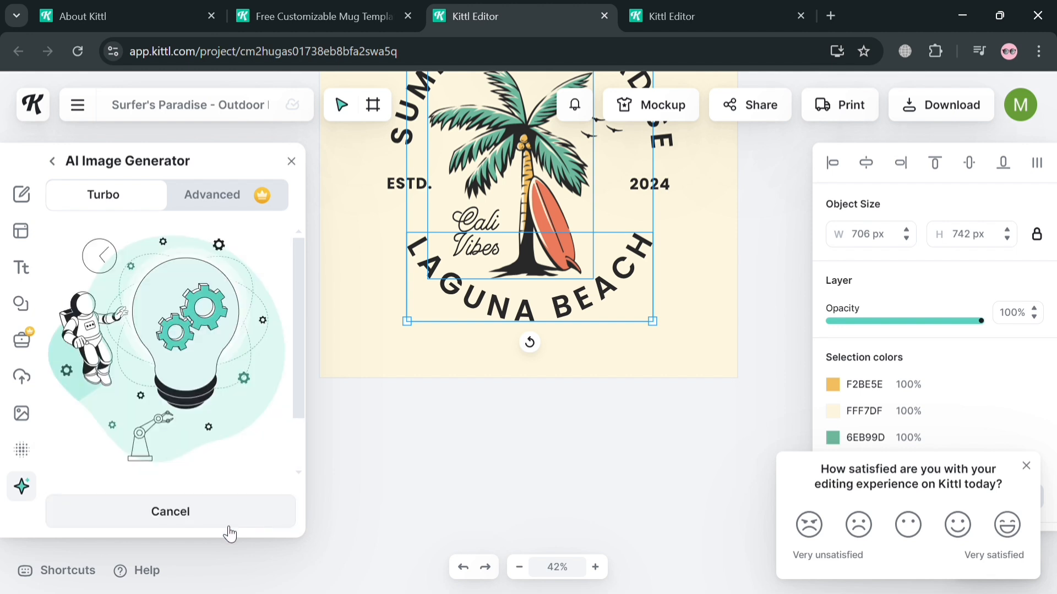
scroll(251, 432, "down", 1)
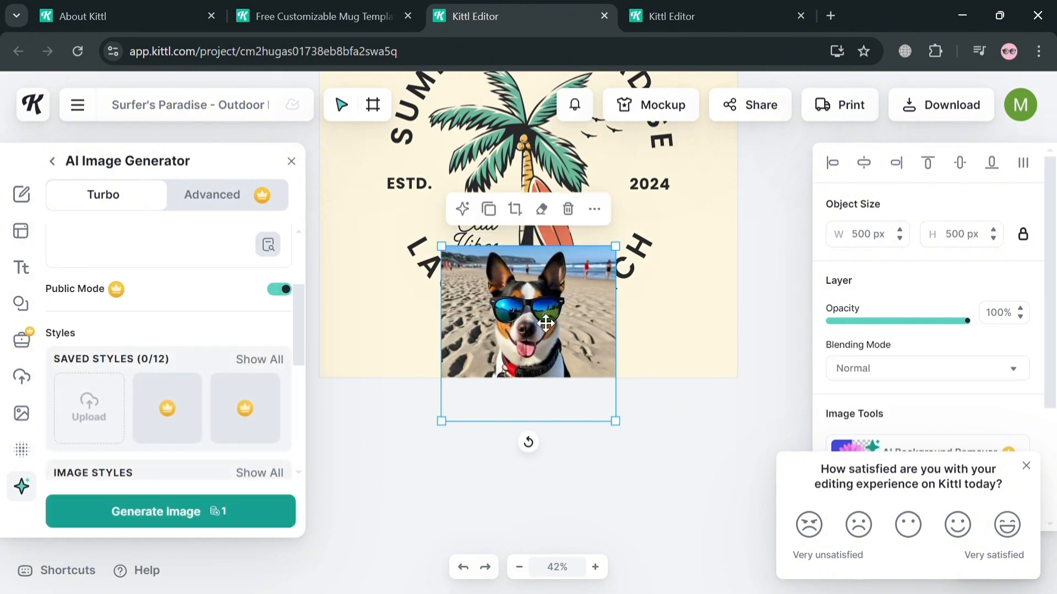
- Move the generated dog image fully onto the artboard, over the palm trunk and surfboard
left_click_drag(545, 323, 484, 240)
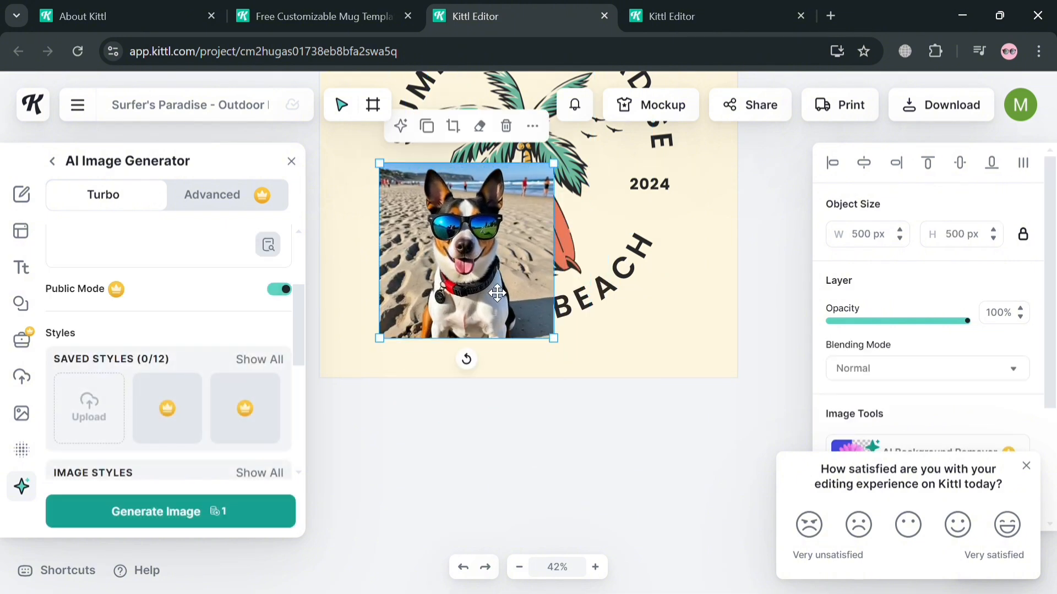
left_click_drag(497, 293, 557, 290)
scroll(297, 309, "up", 2)
left_click_drag(523, 240, 556, 250)
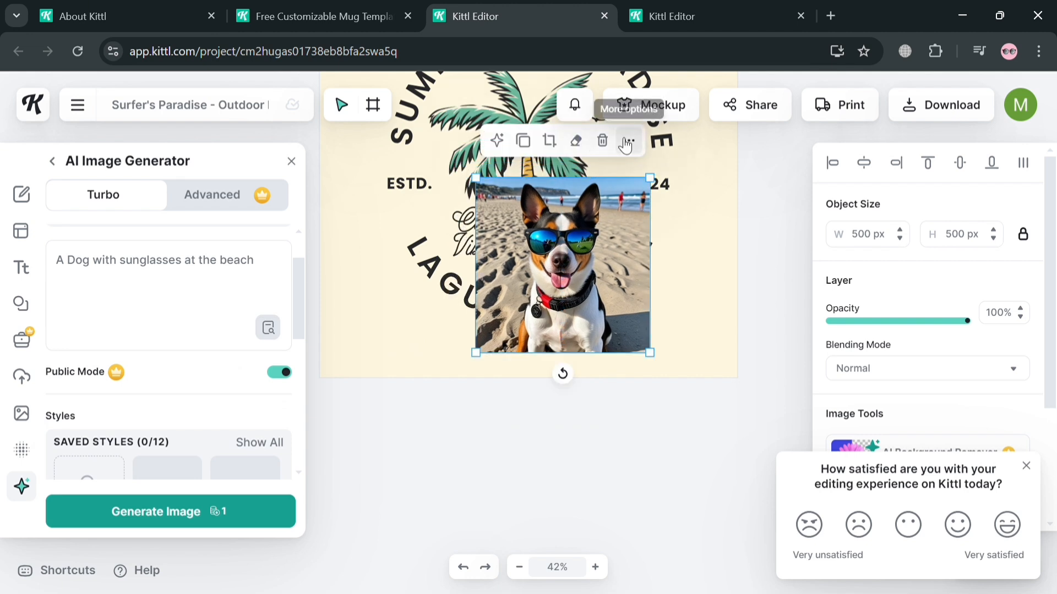
- Try the generated dog image as the artboard's background, and undo that change
left_click(627, 142)
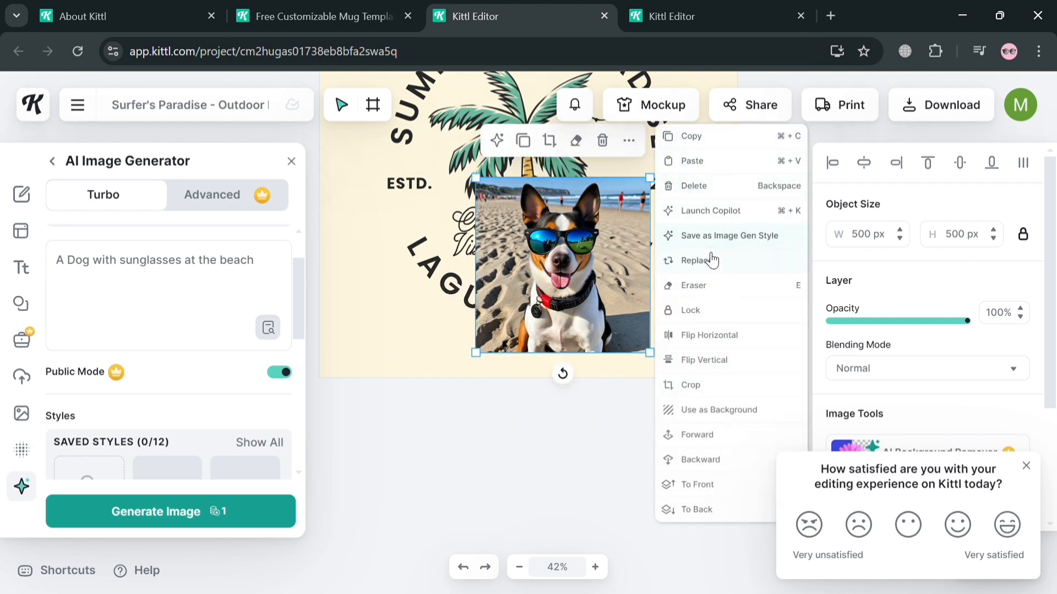
scroll(729, 299, "up", 1)
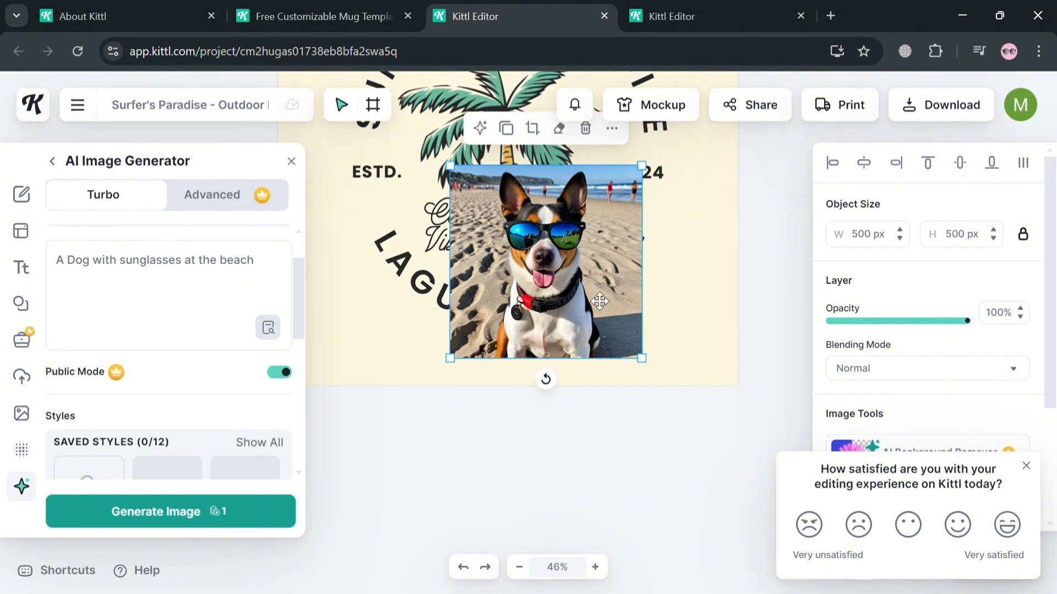
scroll(690, 325, "up", 3)
scroll(691, 325, "up", 1)
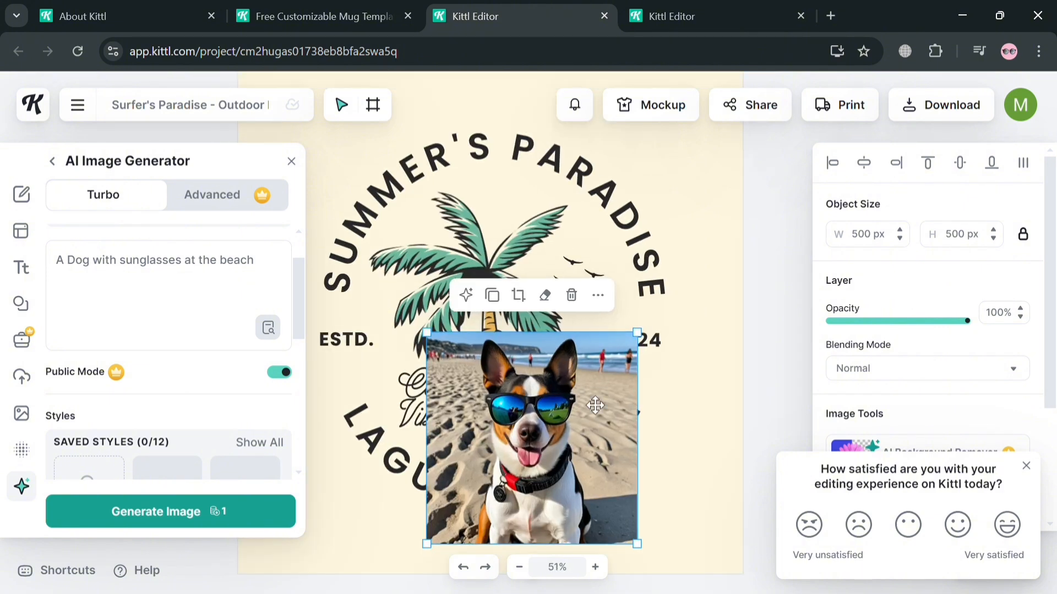
left_click(598, 296)
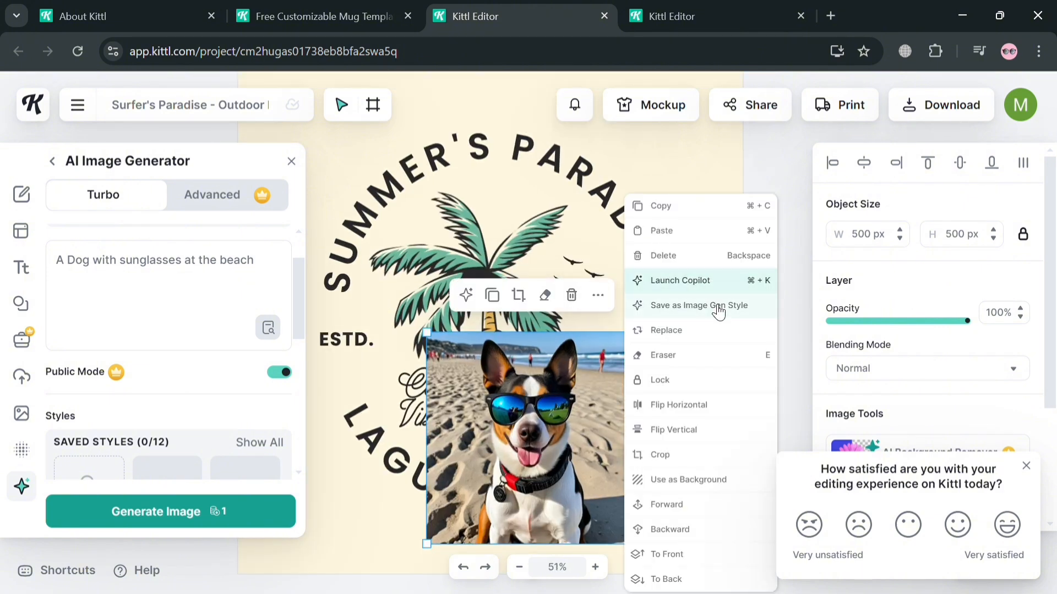
left_click(731, 486)
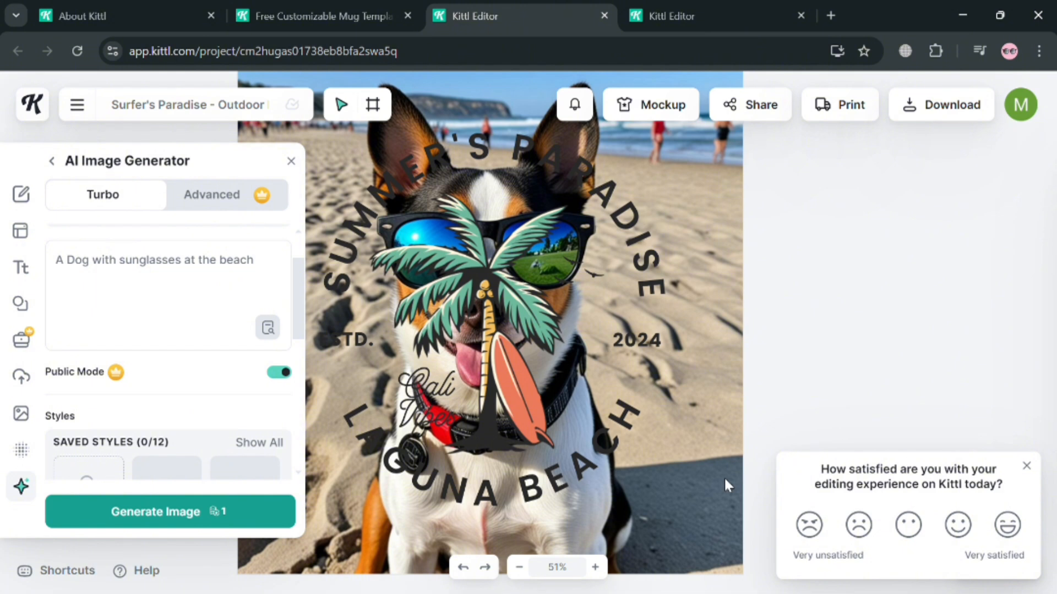
key("ctrl+z")
- Delete the generated dog image from the artboard and shift the palm tree illustration slightly to the right
left_click(575, 464)
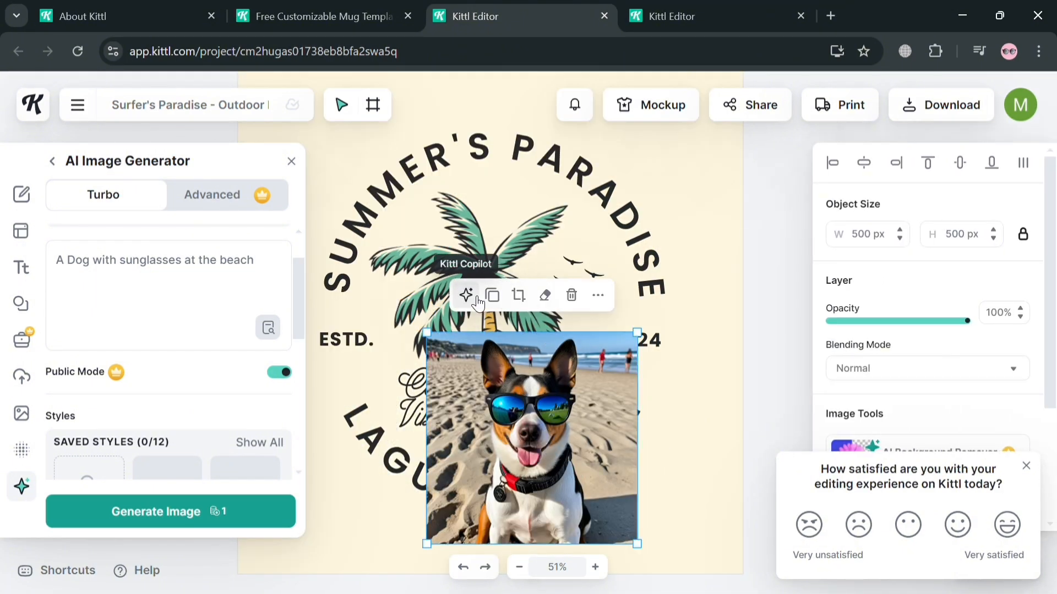
left_click(571, 297)
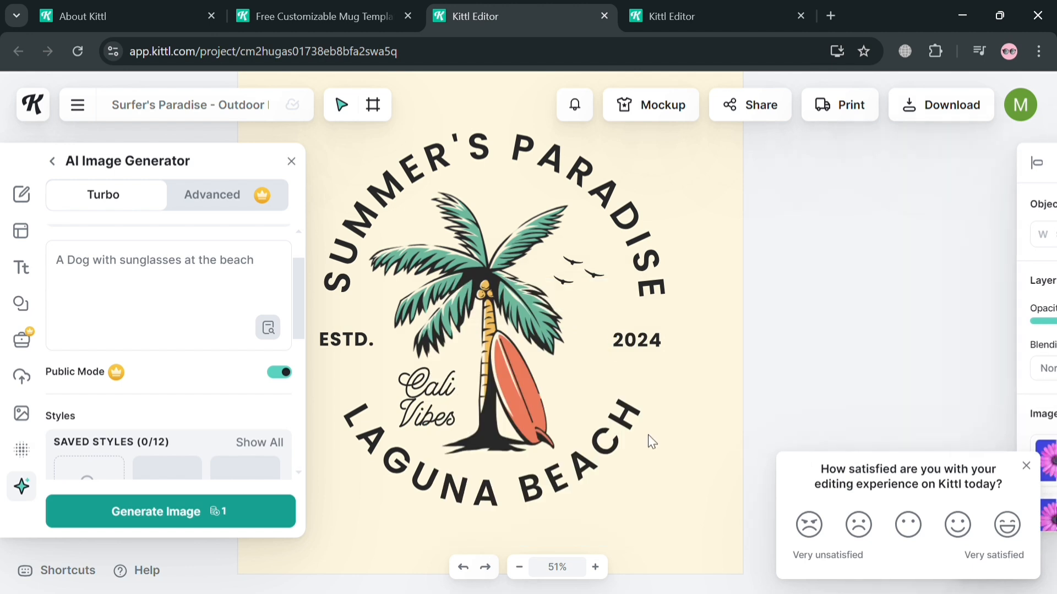
left_click(517, 352)
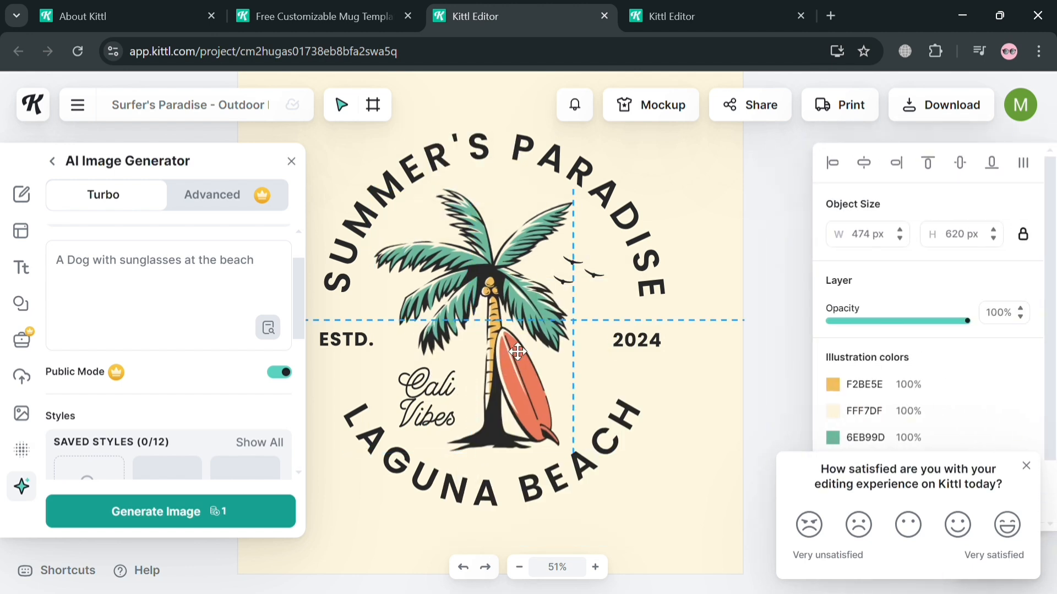
- Return to the Mugs templates and dismiss the satisfaction survey
left_click(24, 271)
left_click(21, 231)
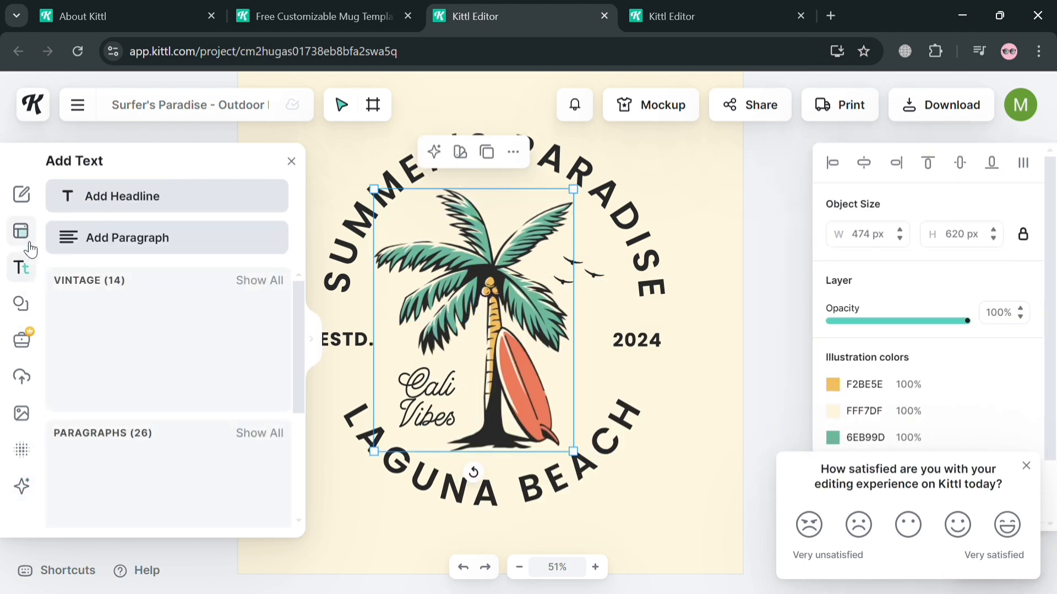
left_click(1027, 467)
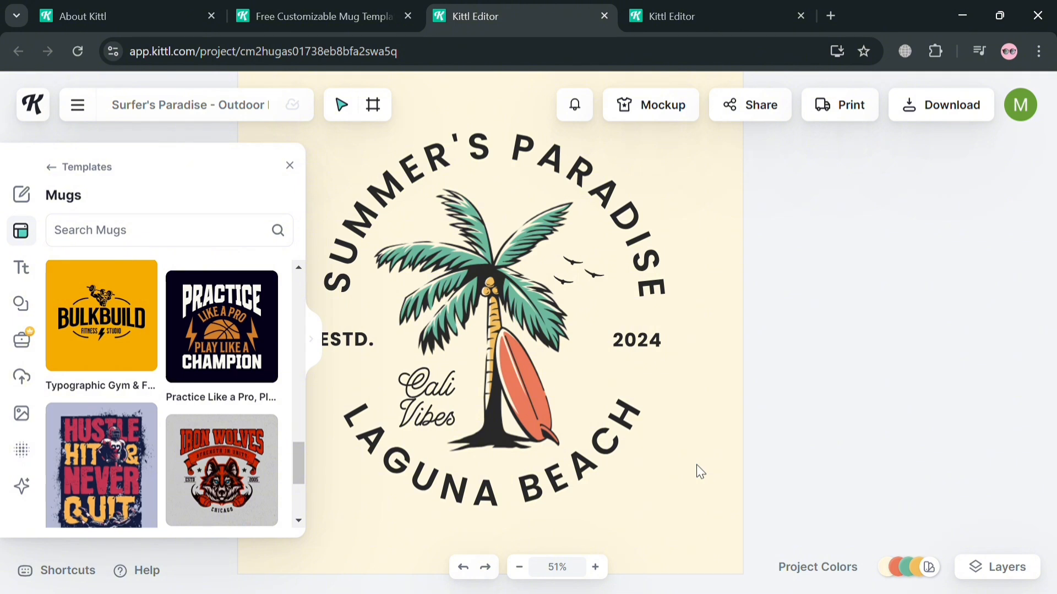
- Change the yellow project color to the deeper orange e99904
left_click(896, 567)
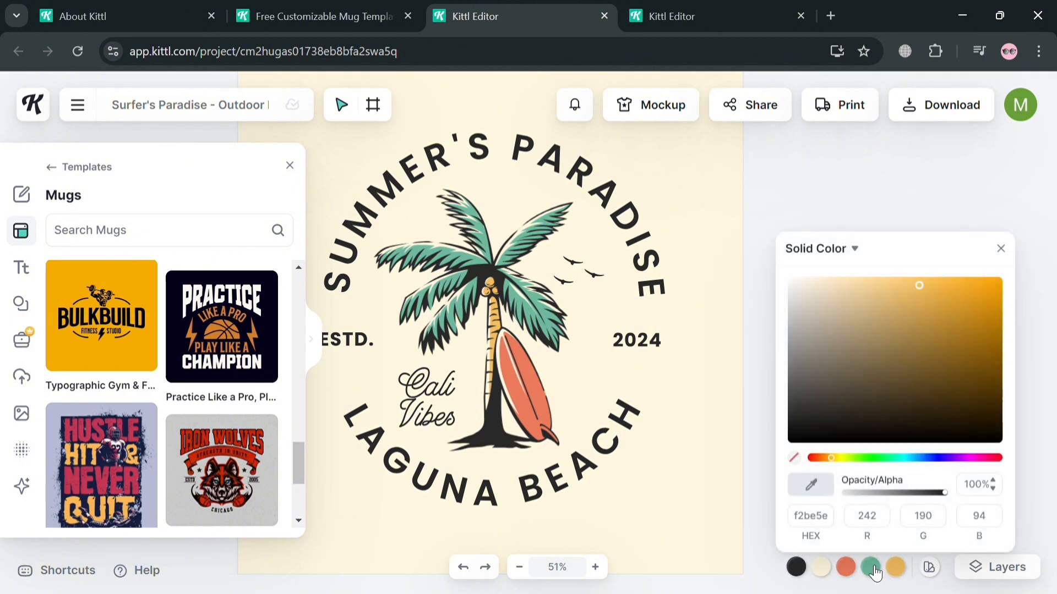
left_click(904, 374)
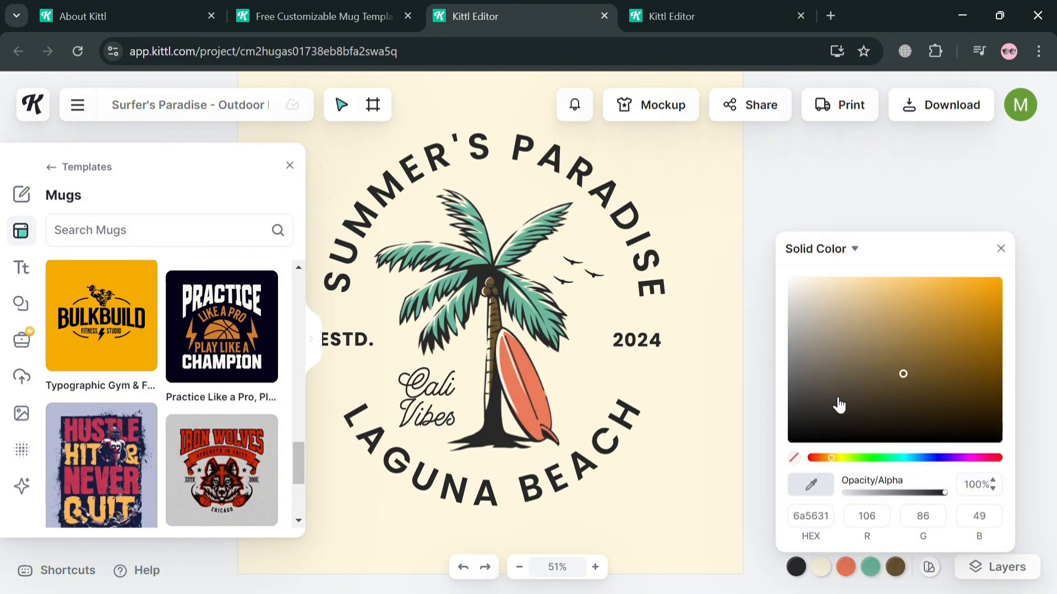
left_click_drag(839, 406, 999, 290)
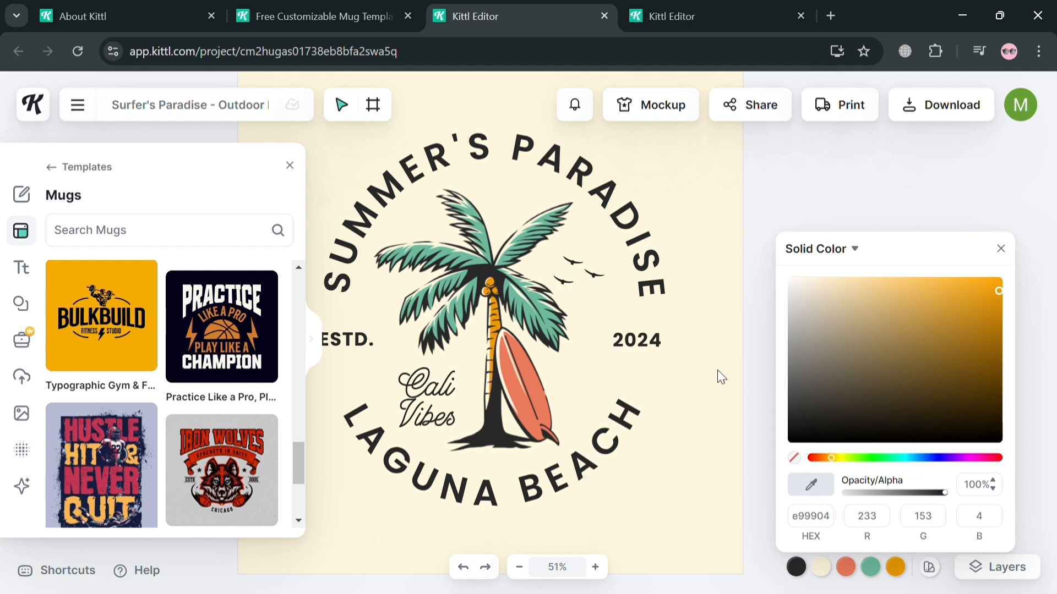
left_click(721, 377)
- Change the cream project color of the background to the turquoise 66fdf8
mouse_move(889, 575)
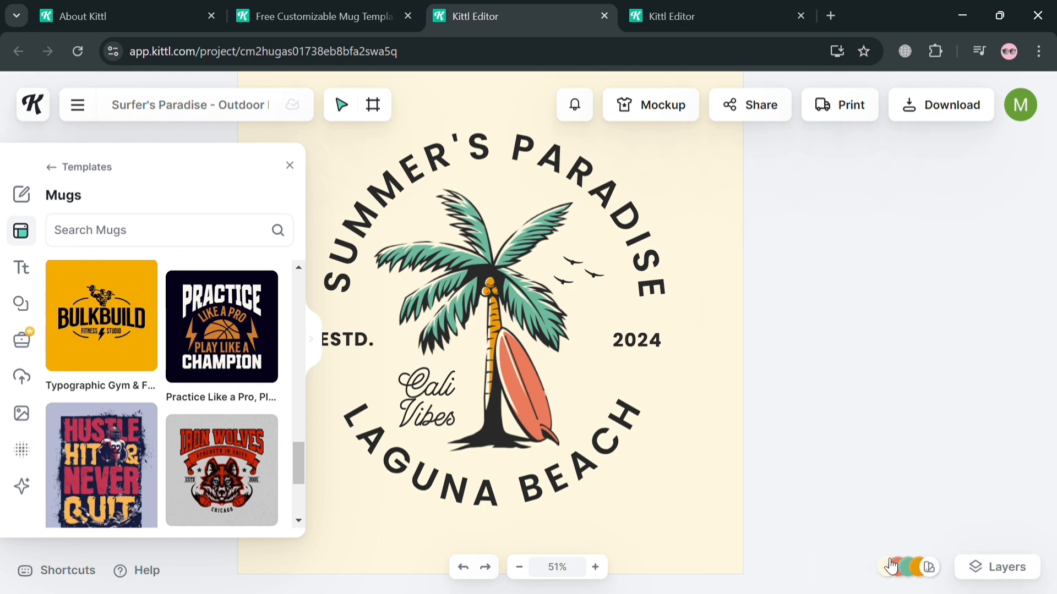
left_click(821, 566)
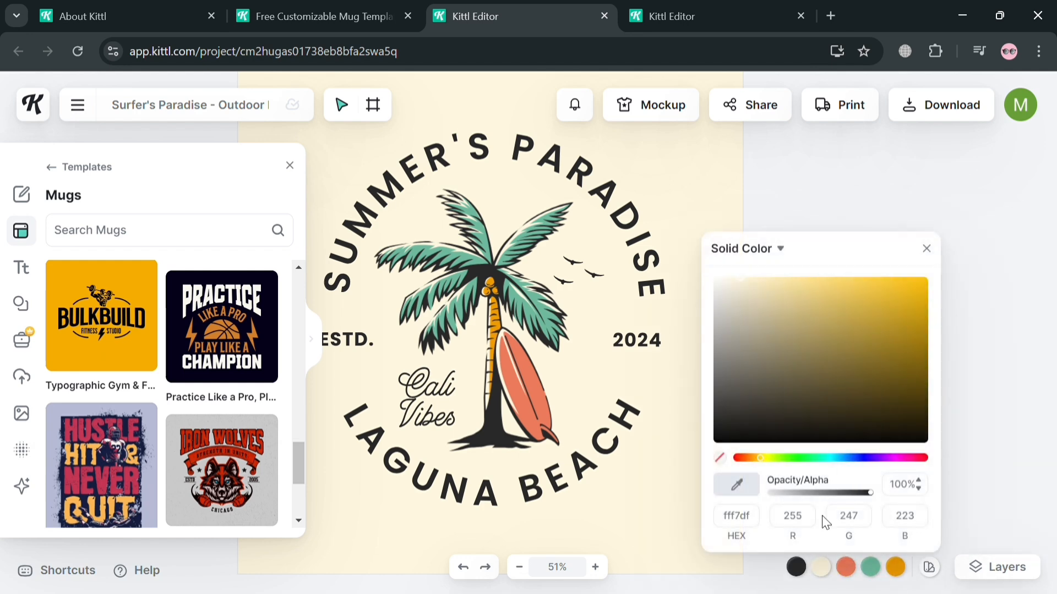
left_click_drag(868, 355, 848, 286)
left_click(834, 459)
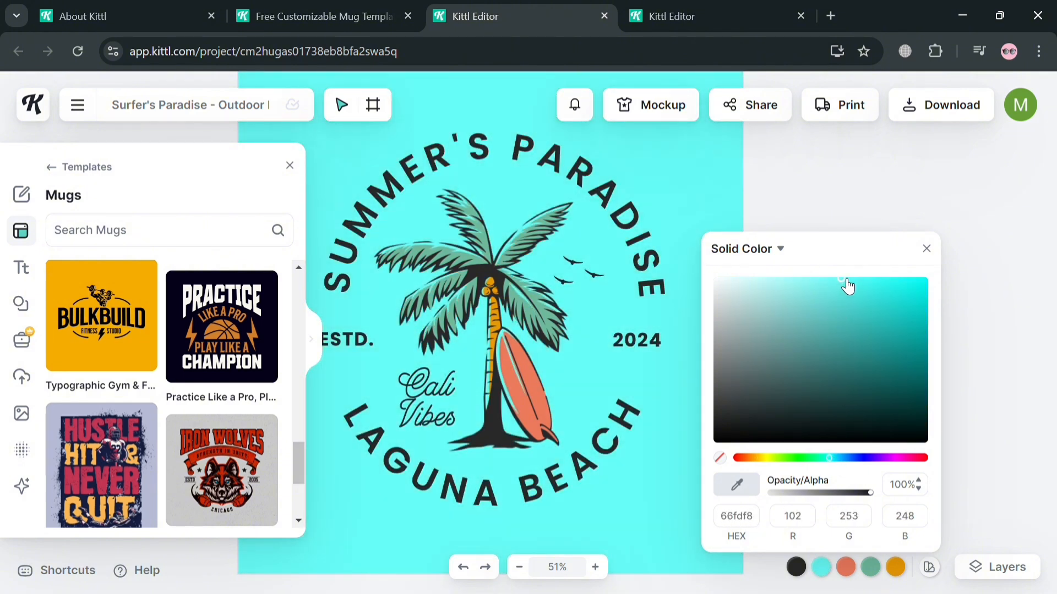
left_click(803, 209)
- Look over the file types in the download options and the ways to share the project
scroll(672, 388, "down", 5)
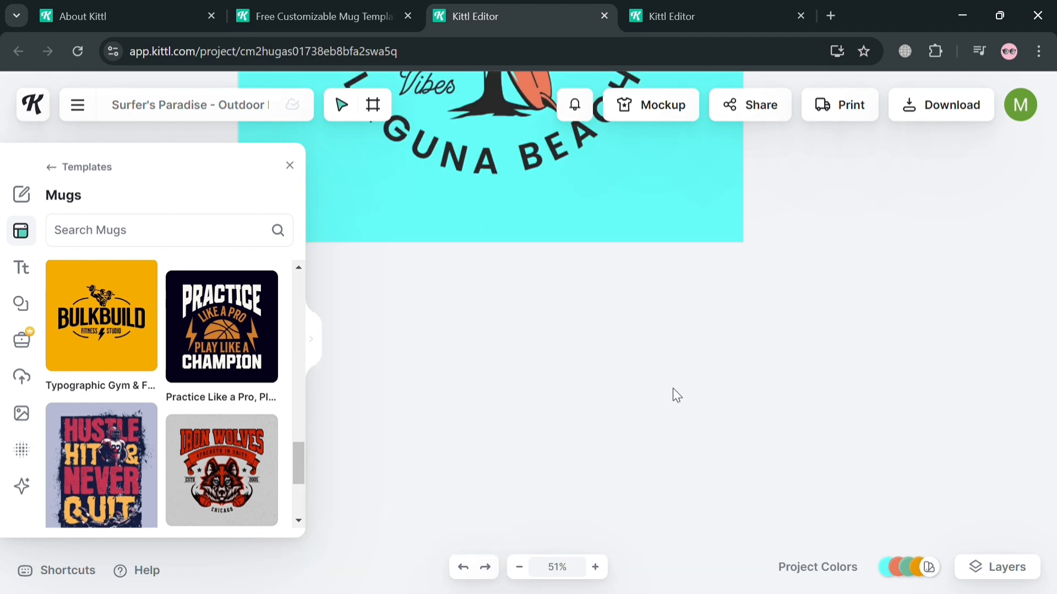
scroll(716, 393, "up", 3)
scroll(750, 407, "up", 5)
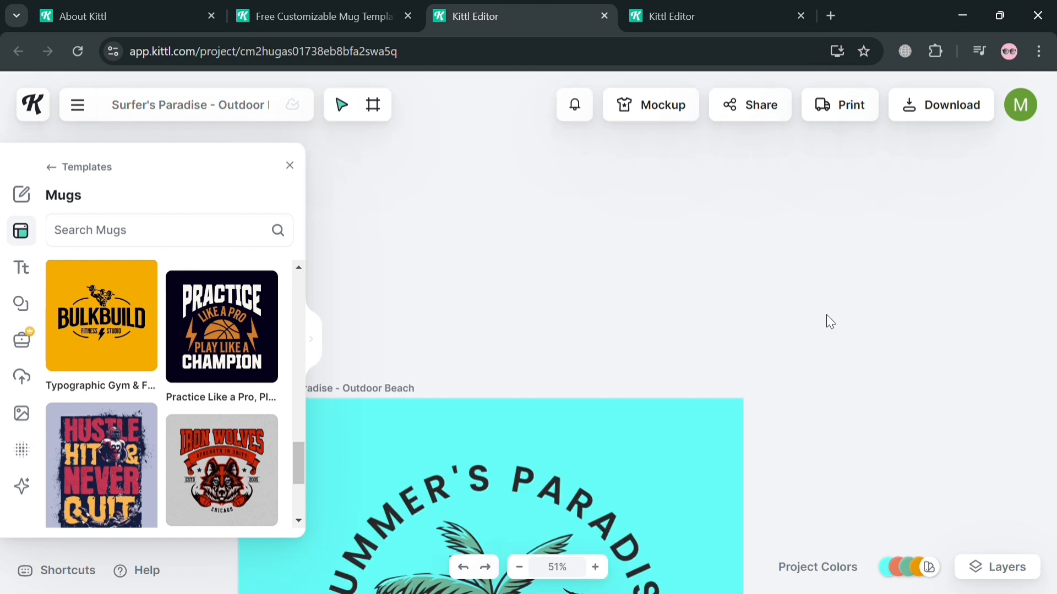
left_click(967, 120)
left_click(776, 215)
scroll(602, 435, "down", 5)
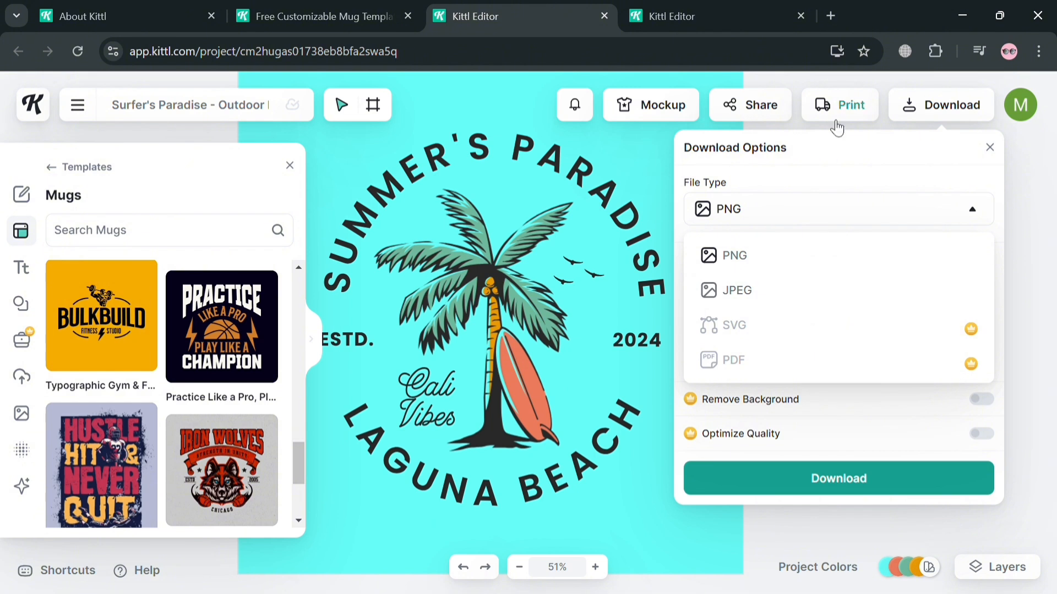
left_click(757, 110)
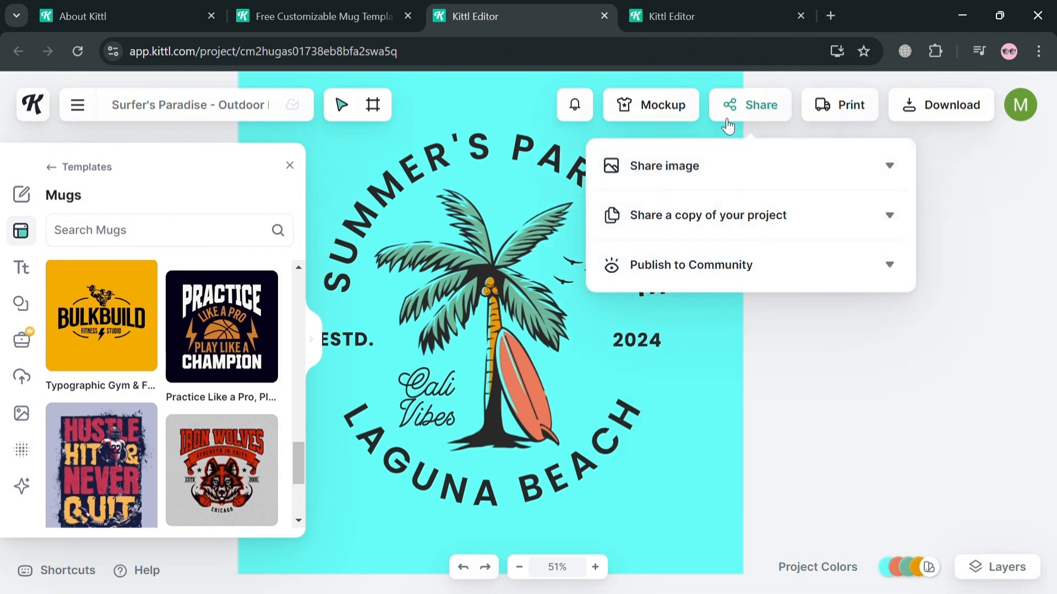
- Open the mockups for the design and search them for "mugs"
left_click(670, 105)
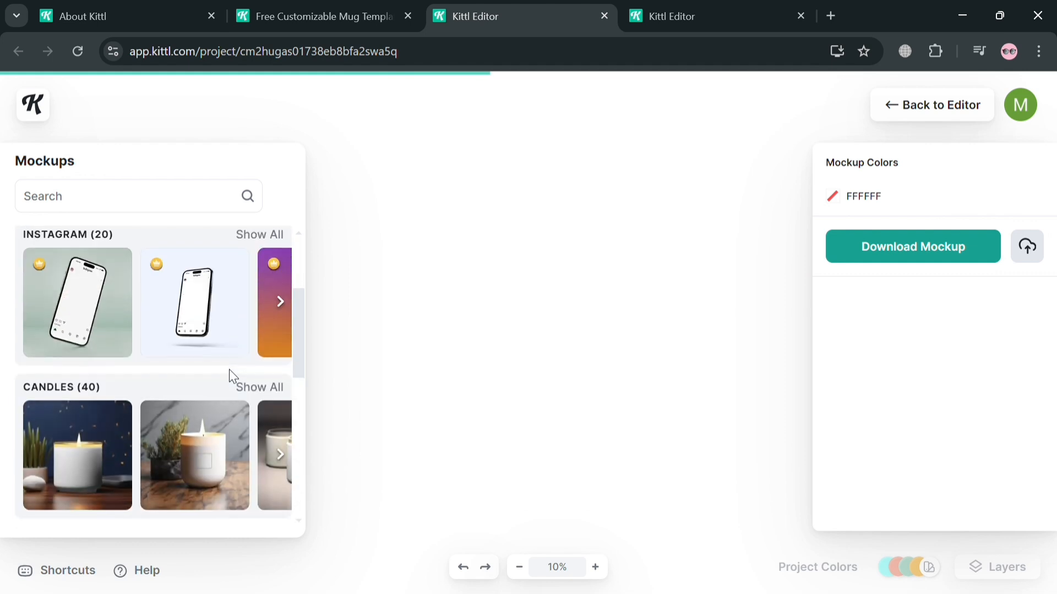
scroll(226, 372, "down", 5)
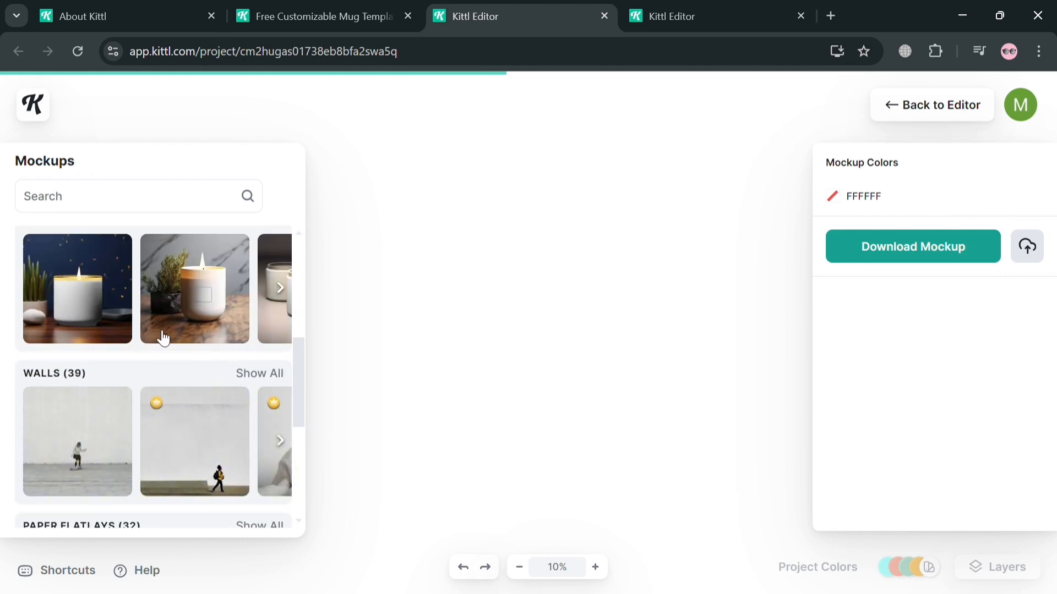
left_click(172, 203)
type("mu")
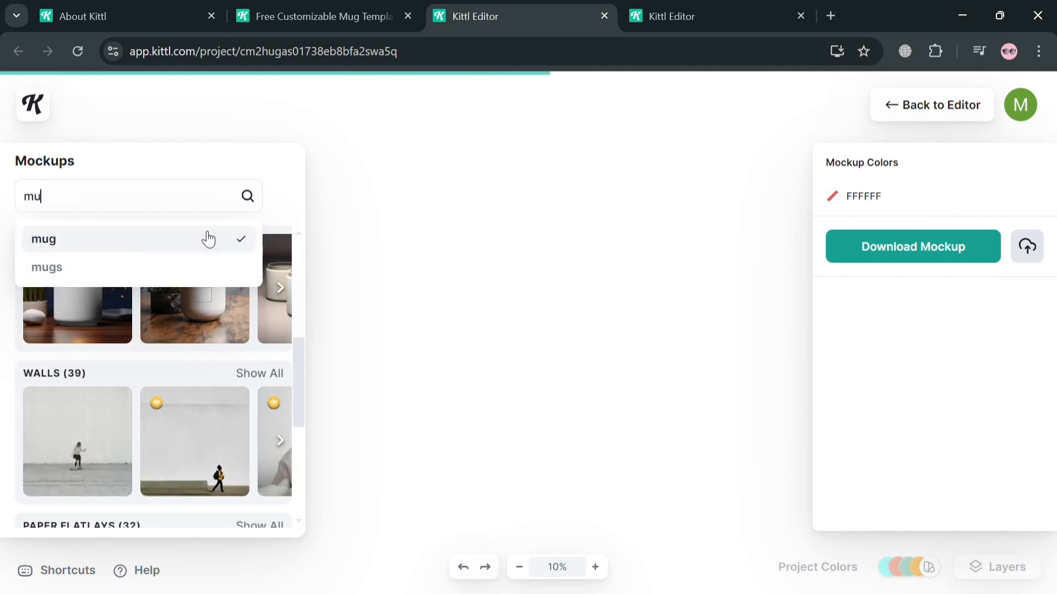
type("gs")
key("Return")
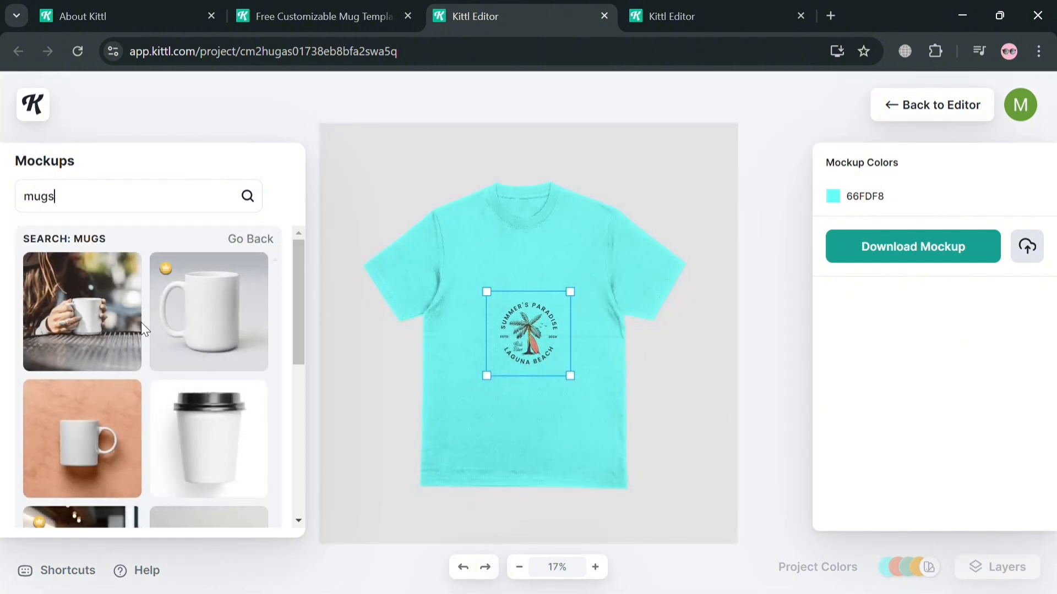
- Try to apply the premium white mug mockup, and dismiss the upgrade offer
left_click(216, 314)
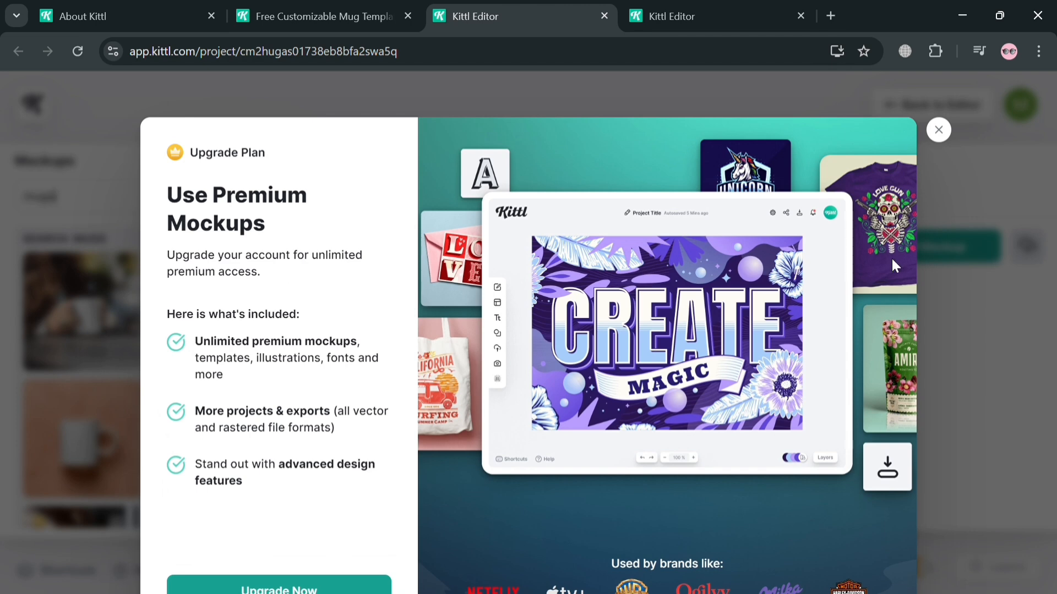
key("ctrl+minus")
key("ctrl+minus")
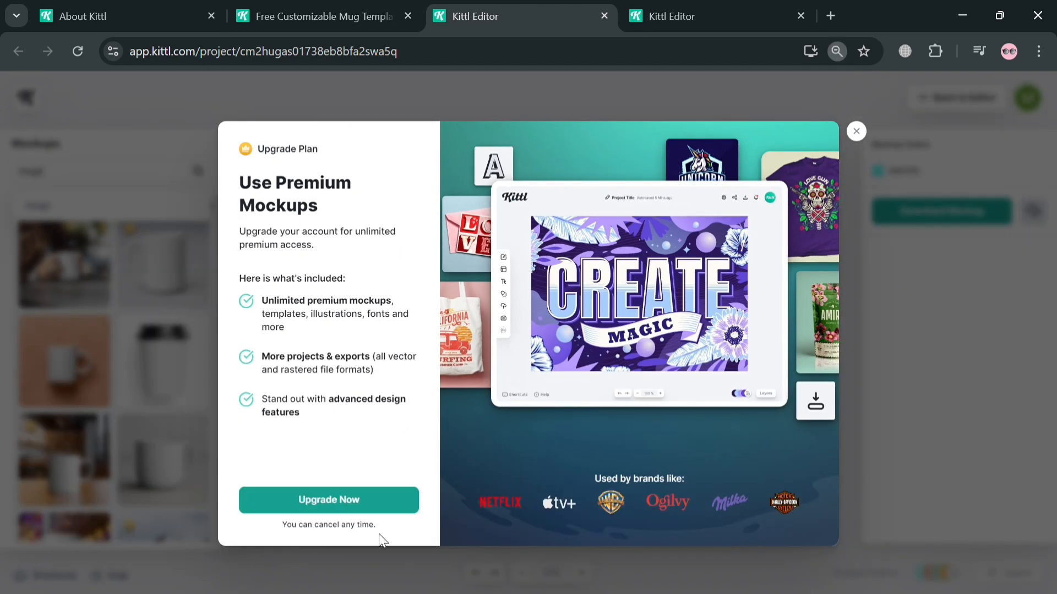
left_click(855, 130)
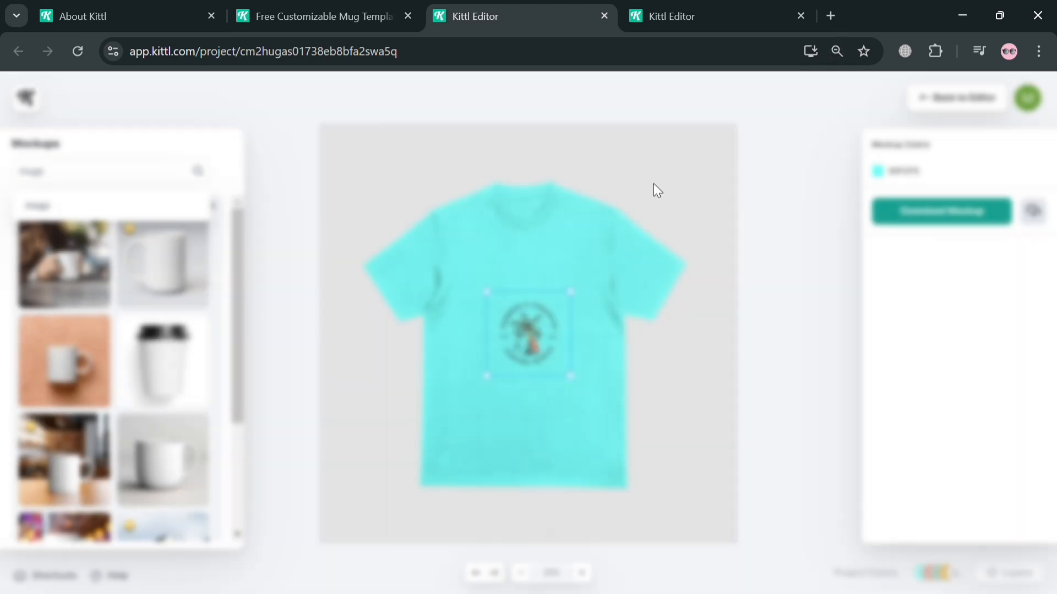
- Apply the mockup of a mug held in two hands, and center and enlarge the design on the mug's front
left_click(191, 300)
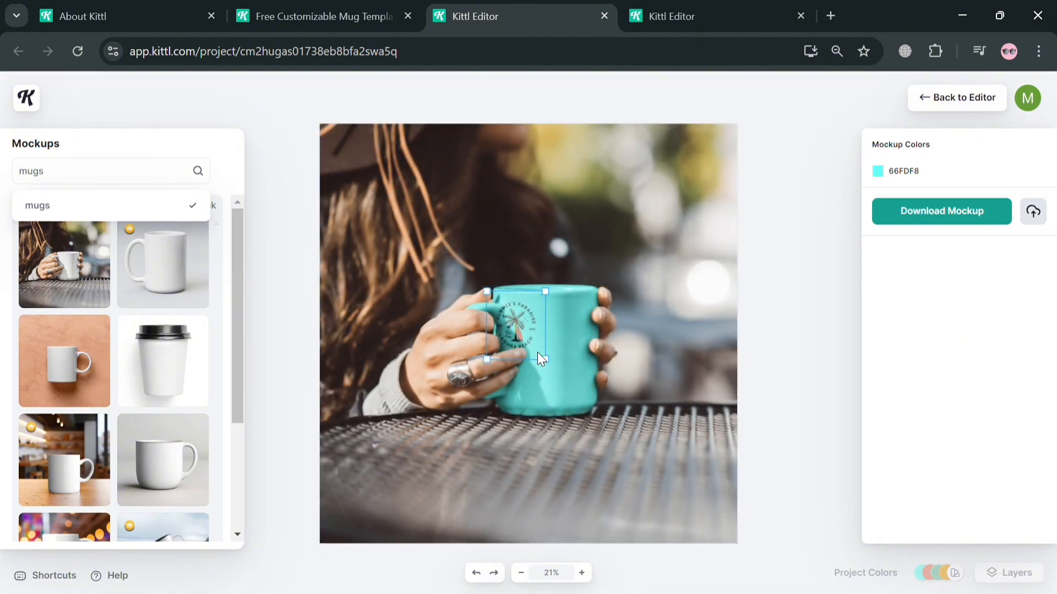
left_click_drag(544, 362, 598, 407)
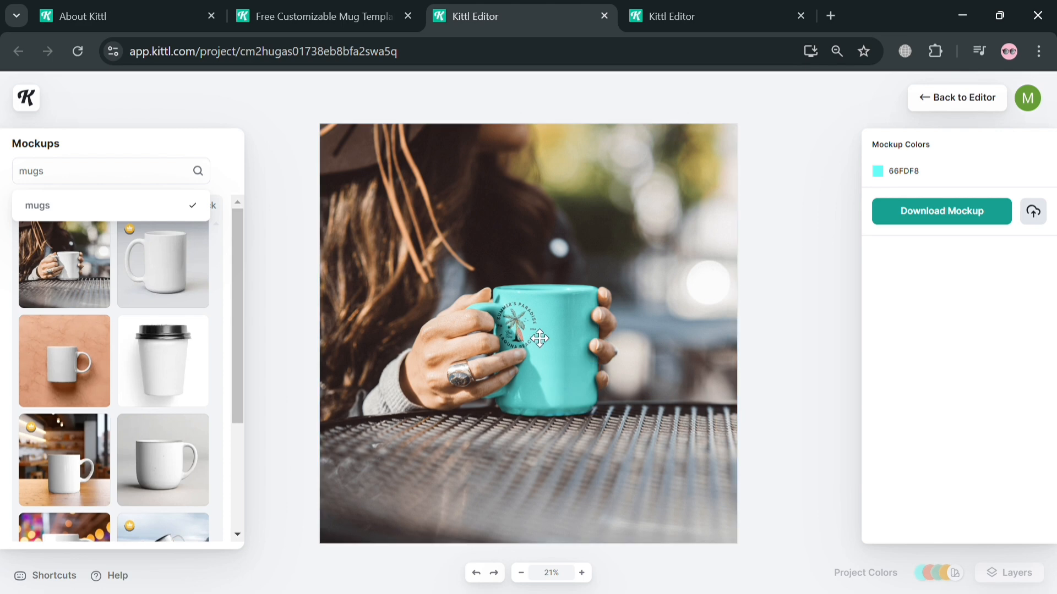
left_click_drag(537, 344, 576, 369)
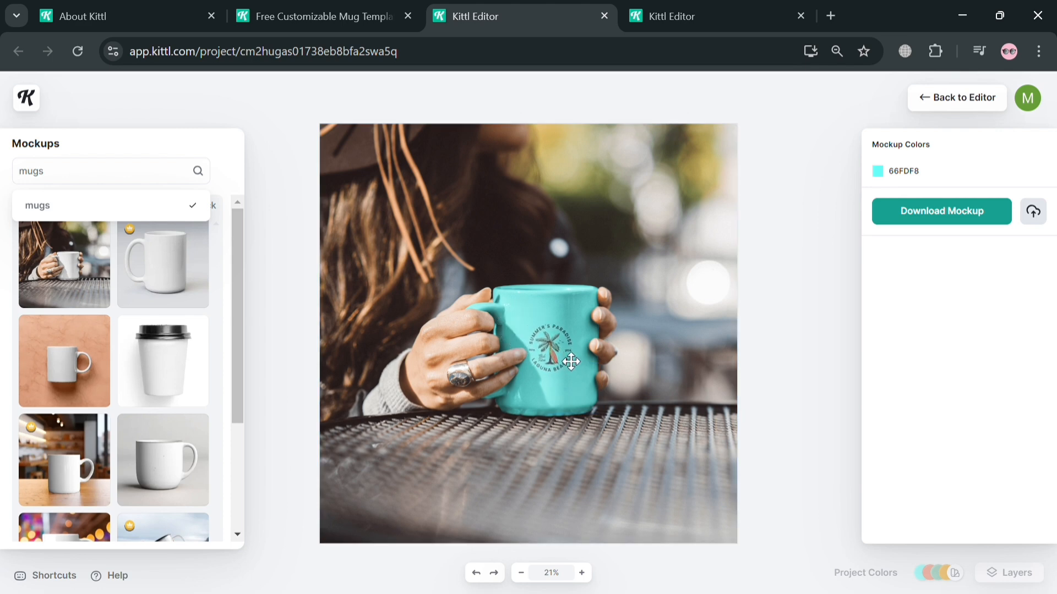
scroll(591, 372, "up", 3)
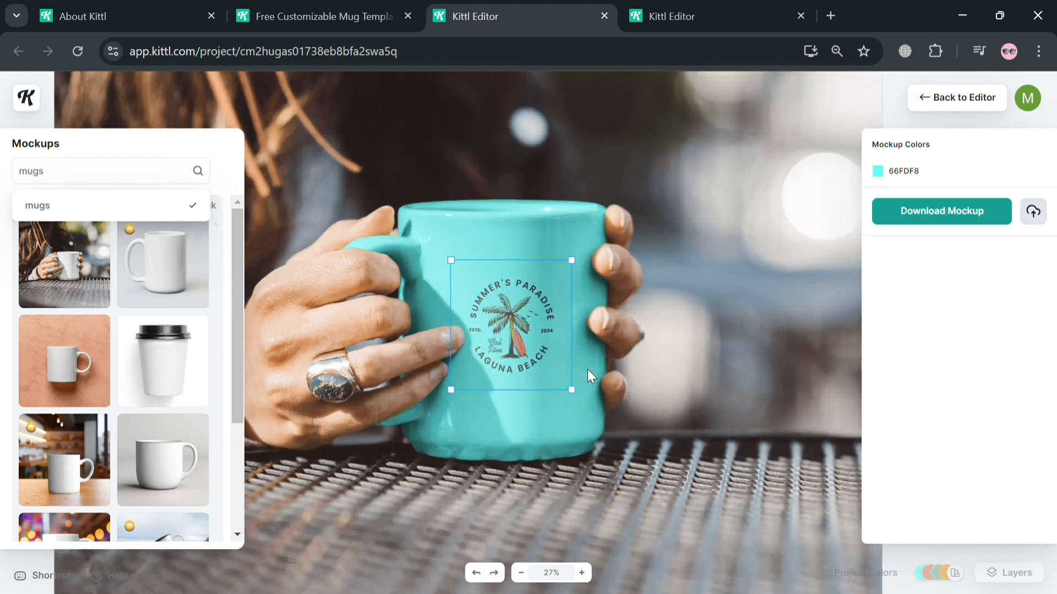
left_click_drag(571, 388, 551, 372)
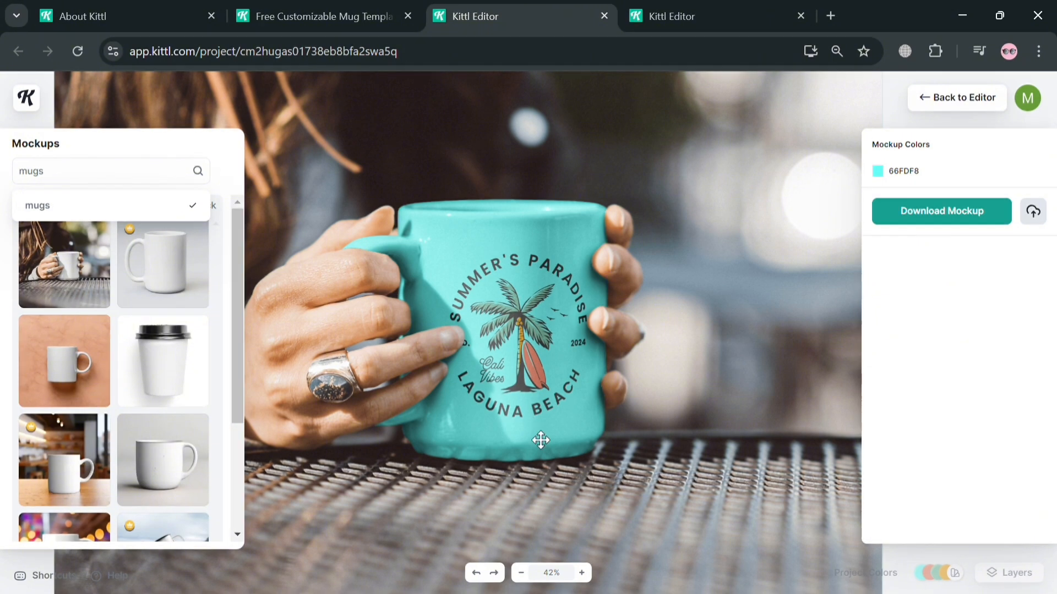
- Open the Kittl home page and look over its Tools and Learn offerings
left_click(29, 97)
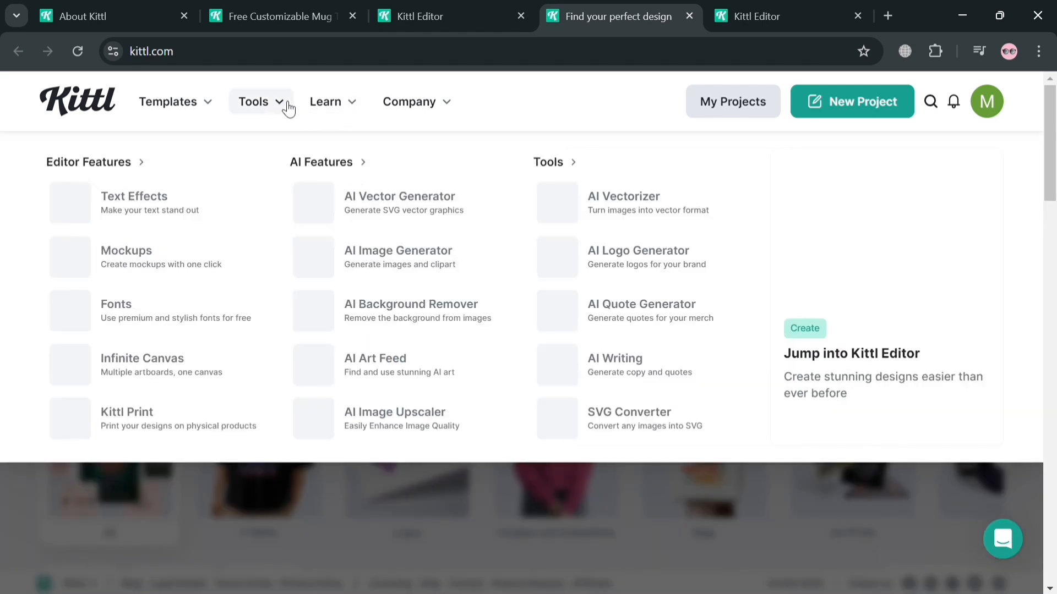
mouse_move(333, 103)
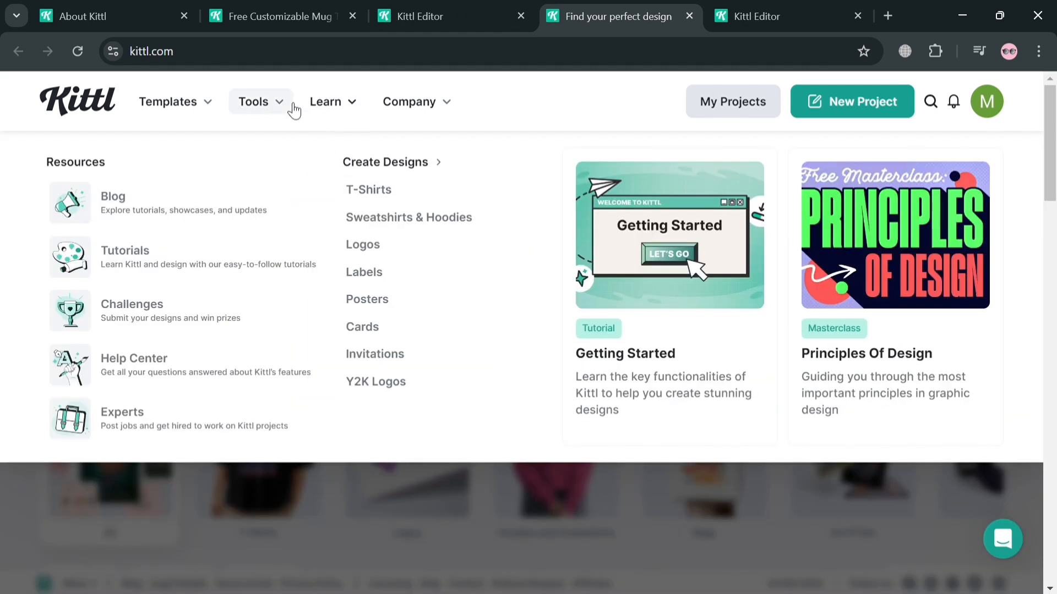
mouse_move(270, 101)
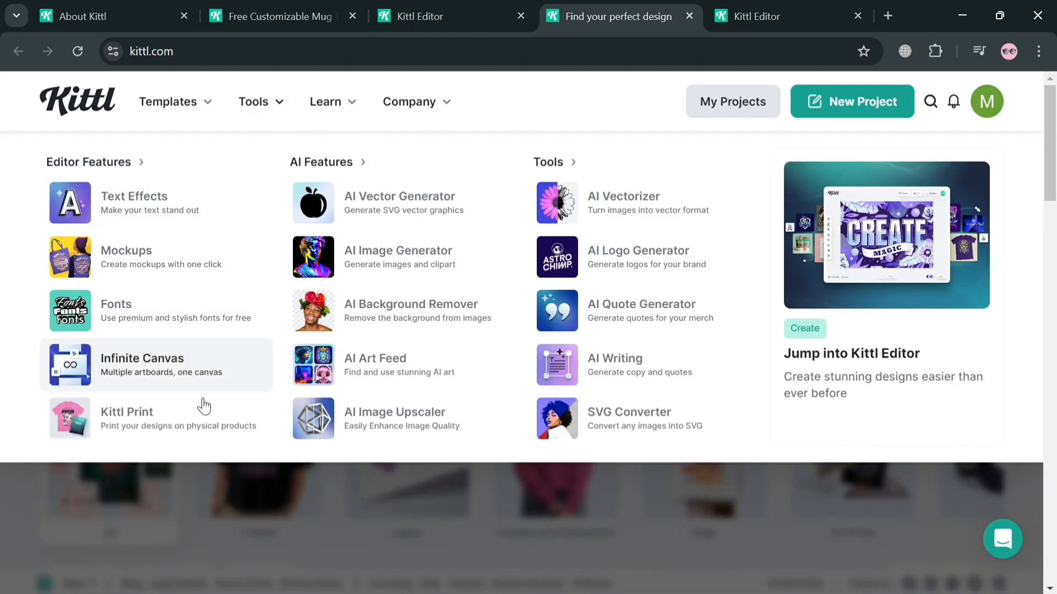